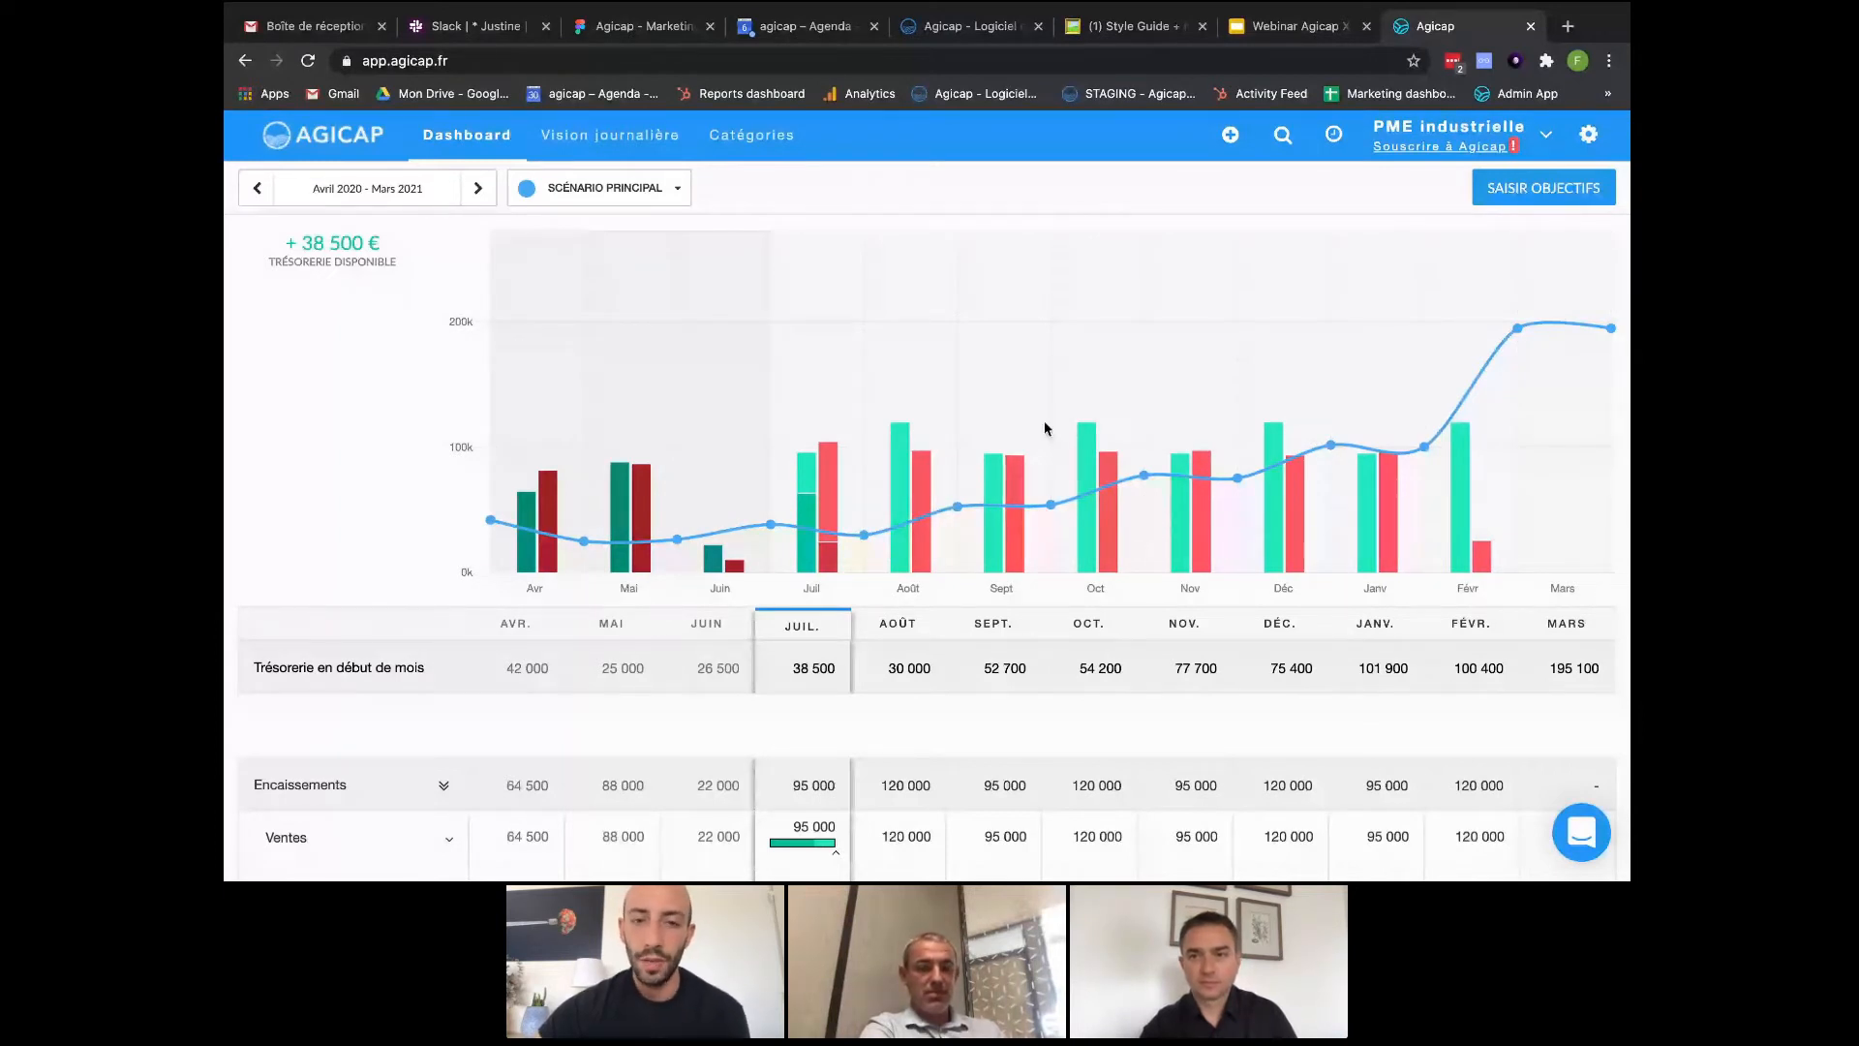
- Examine the sub-category breakdowns of Ventes under Encaissements and Matières premières under Décaissements in the monthly cash-flow table
scroll(1044, 427, down, 1)
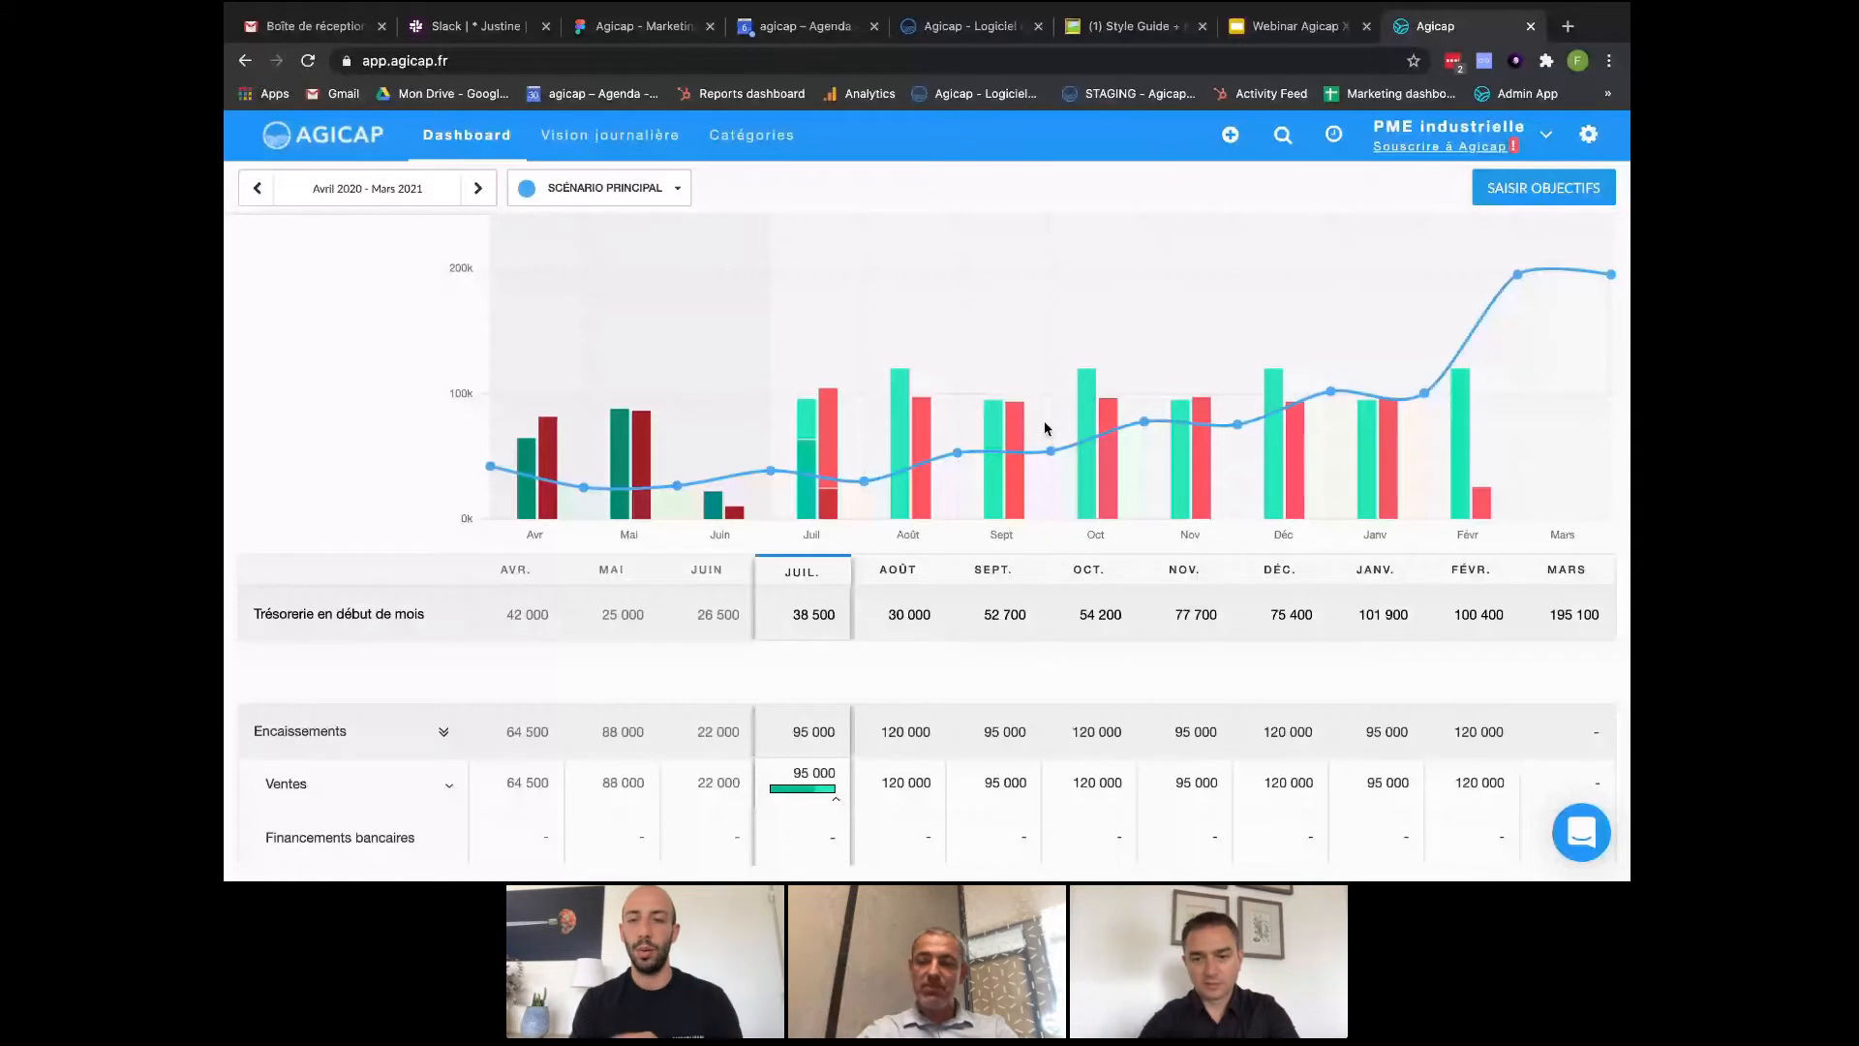
scroll(1045, 427, up, 1)
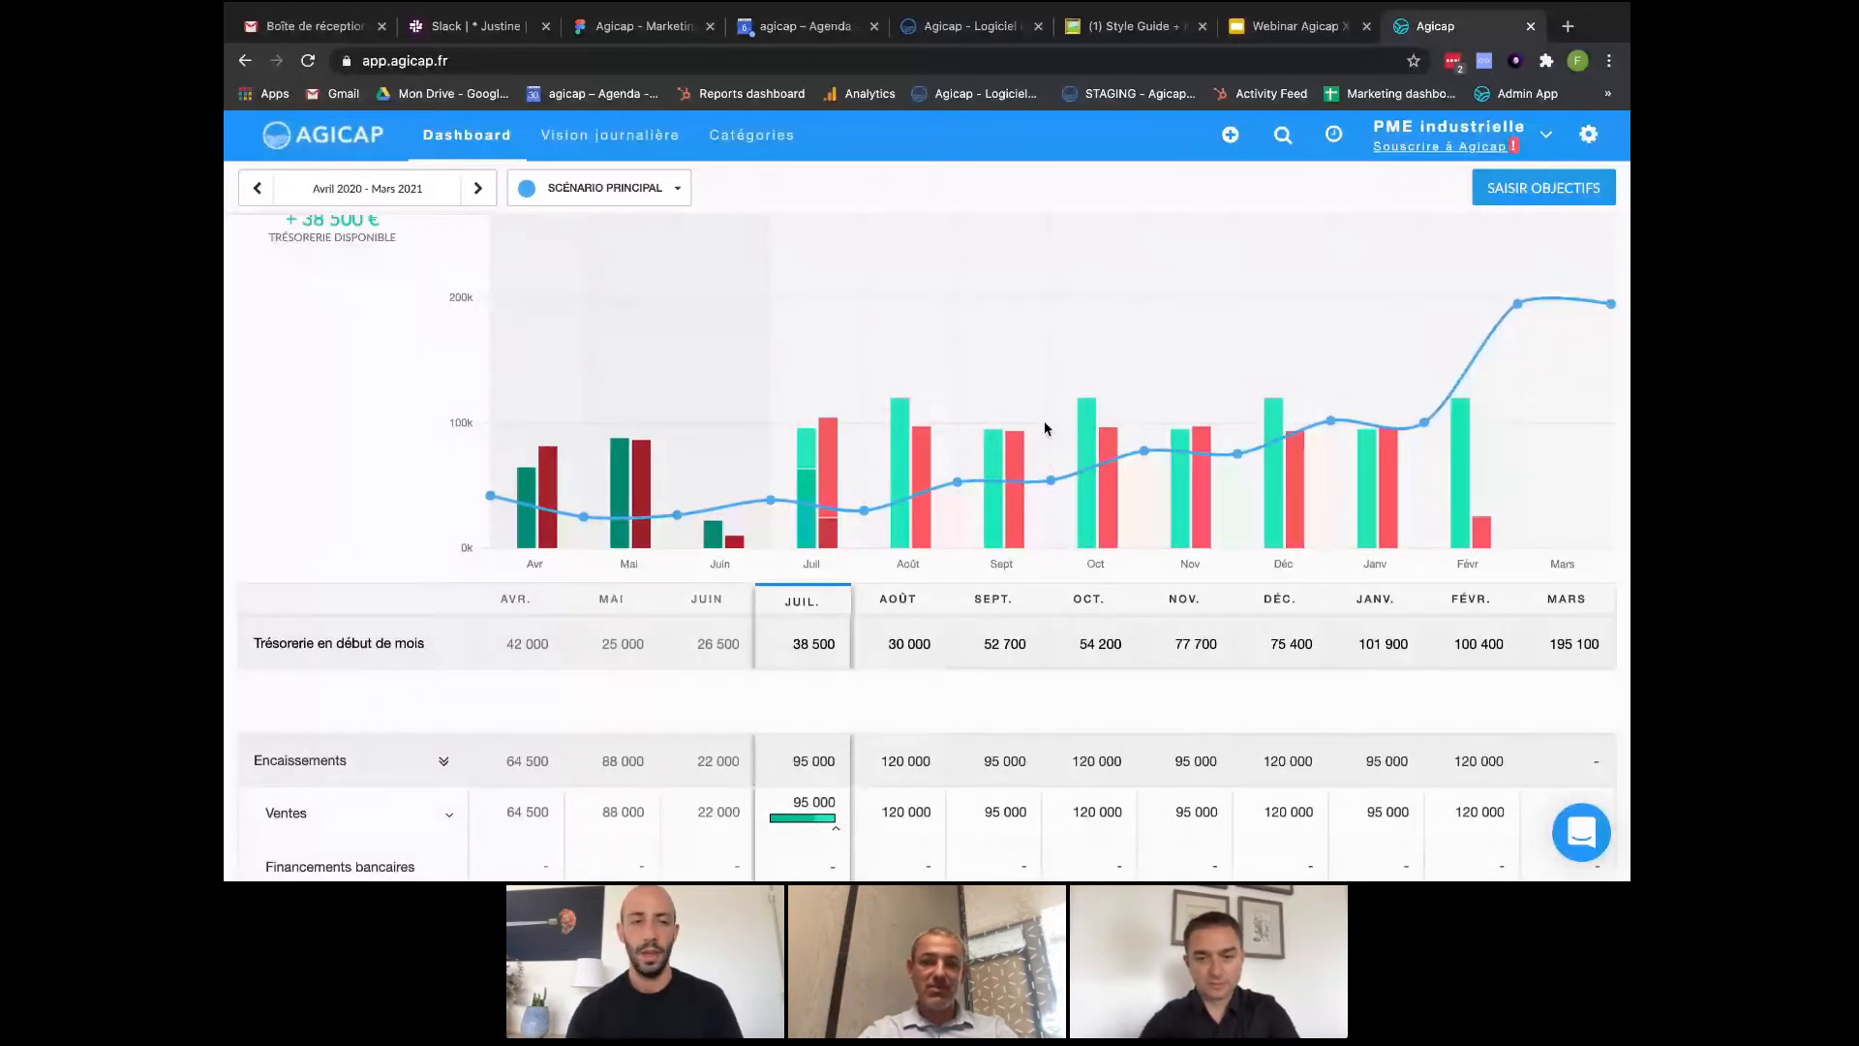
scroll(1045, 427, down, 1)
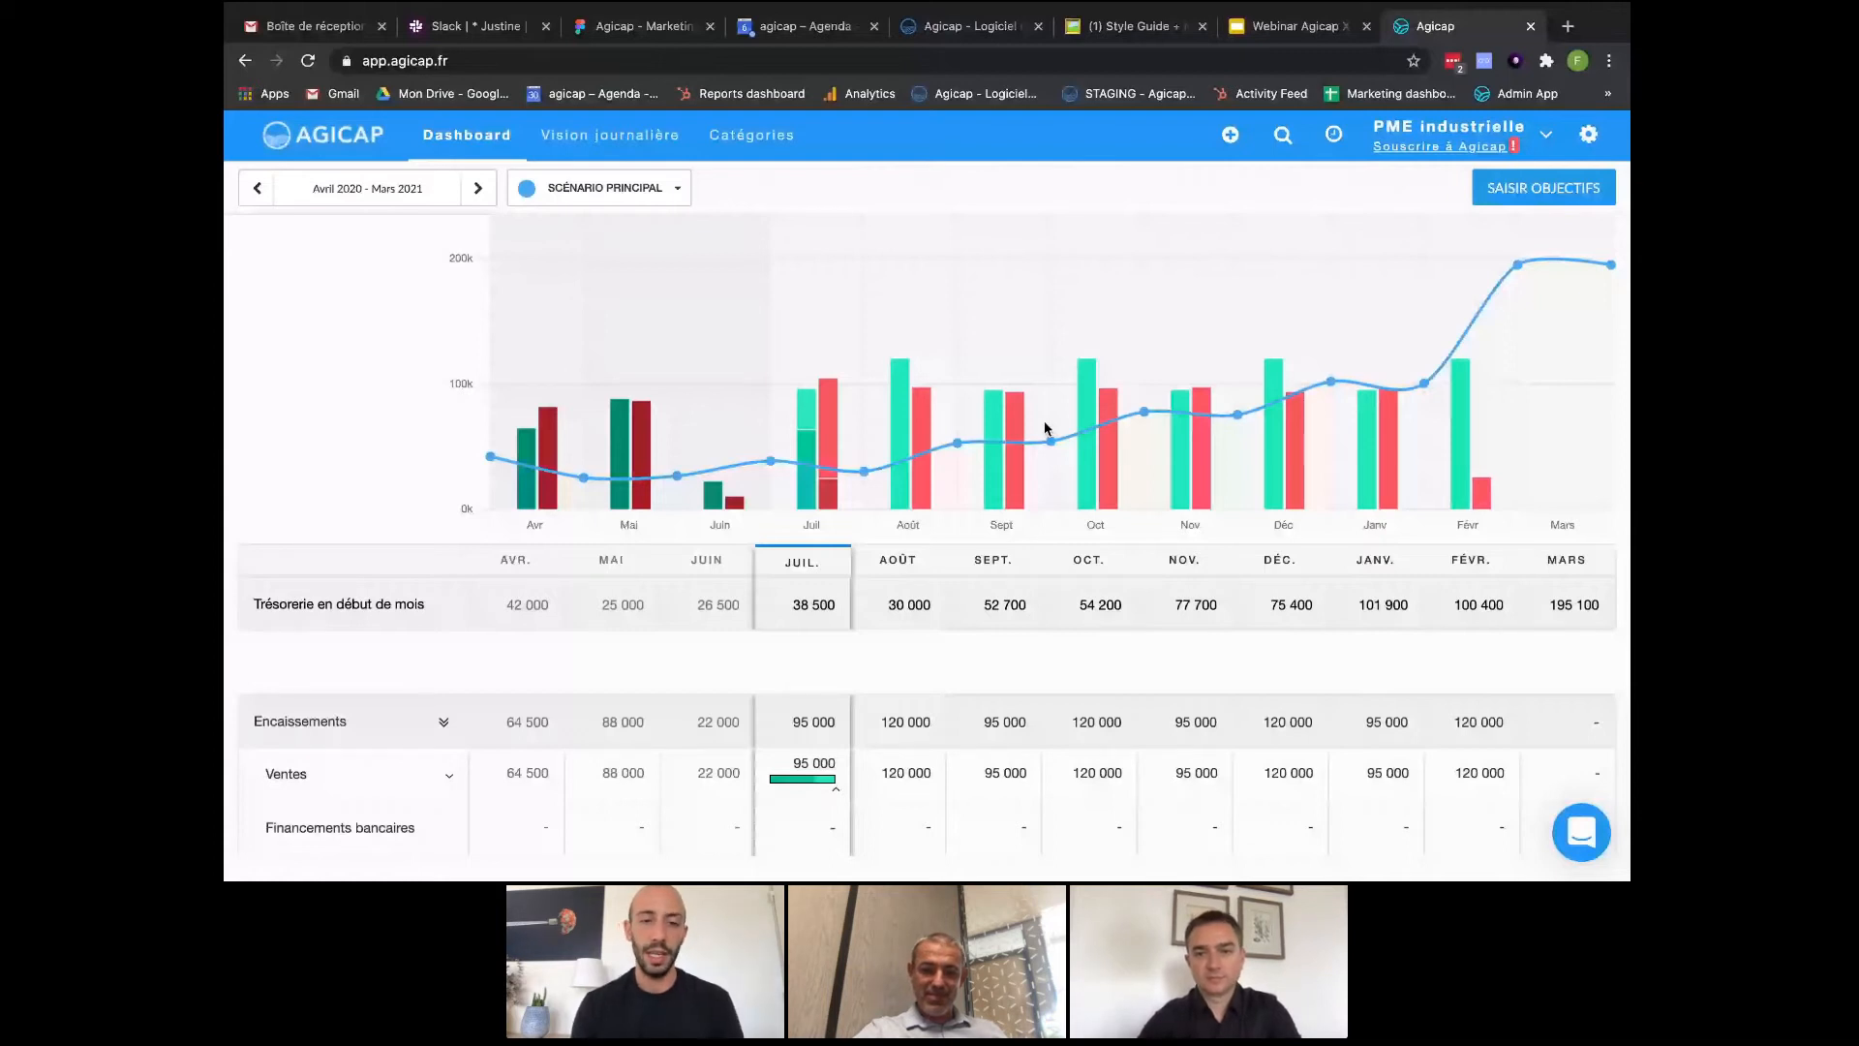
scroll(1044, 427, down, 3)
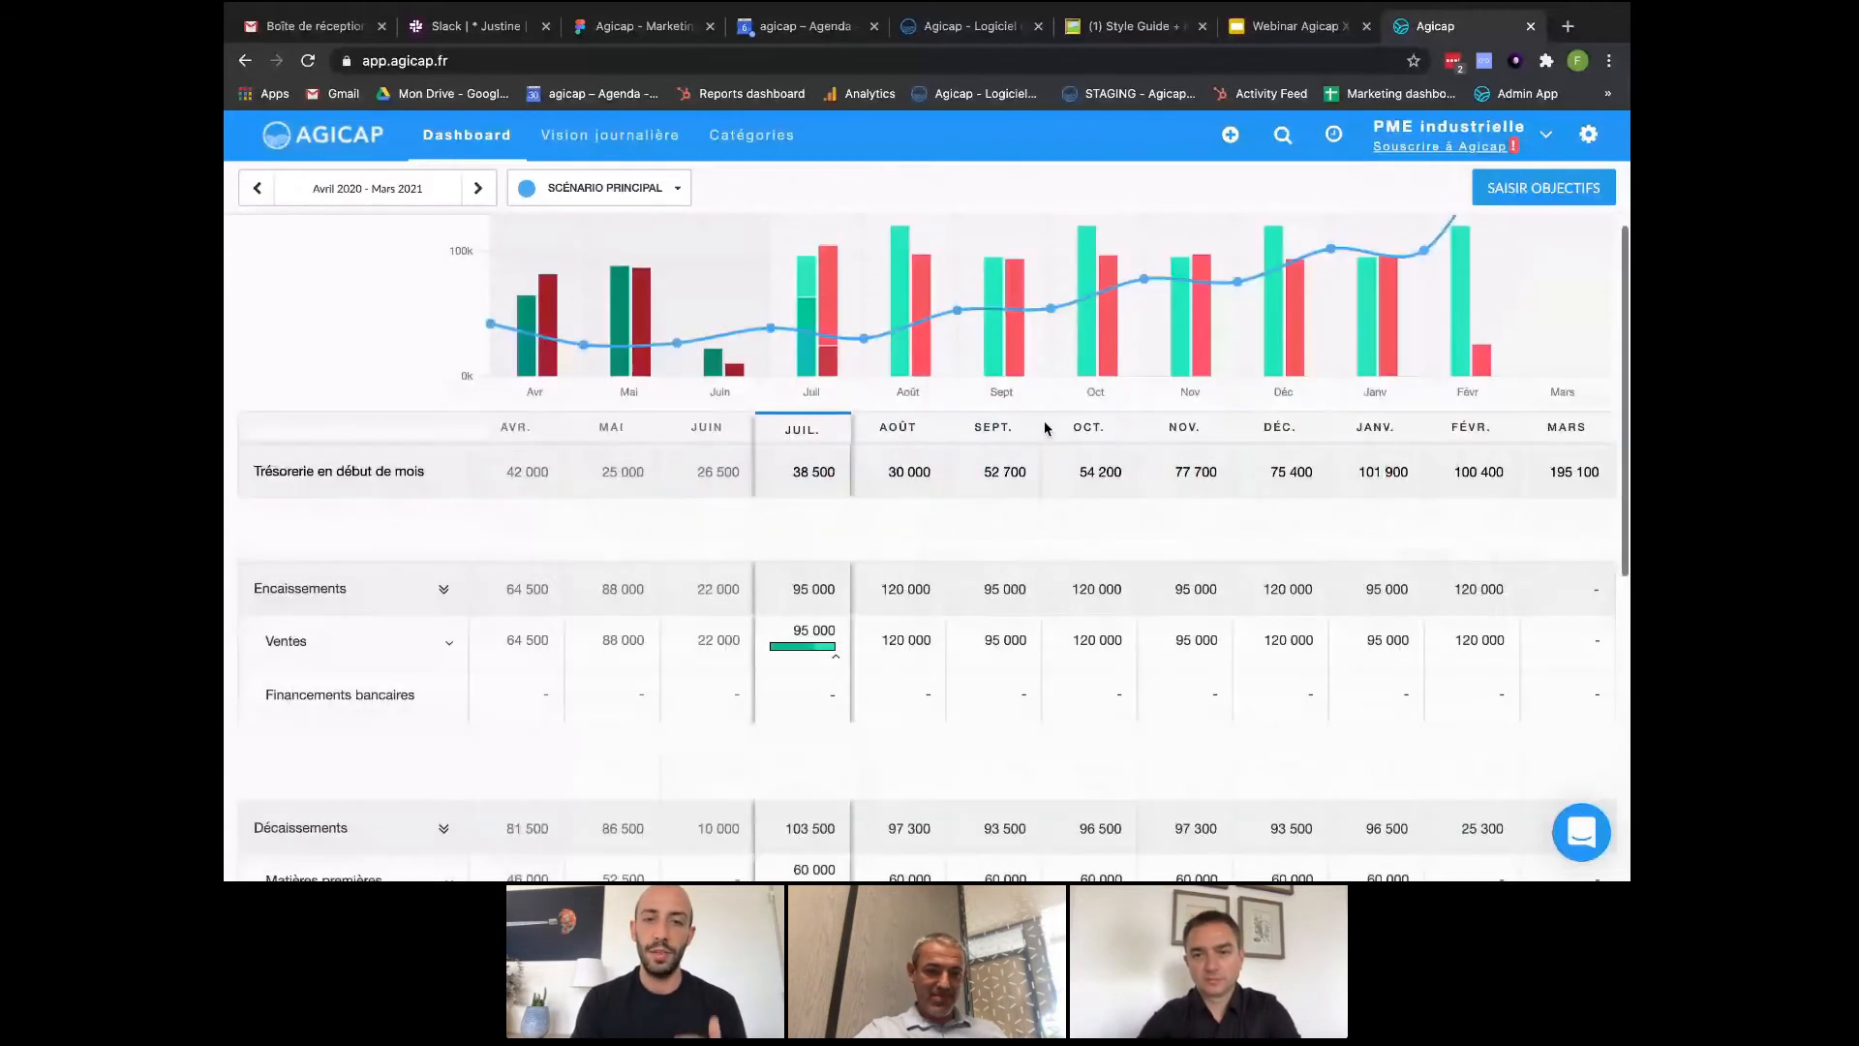
scroll(1045, 424, down, 2)
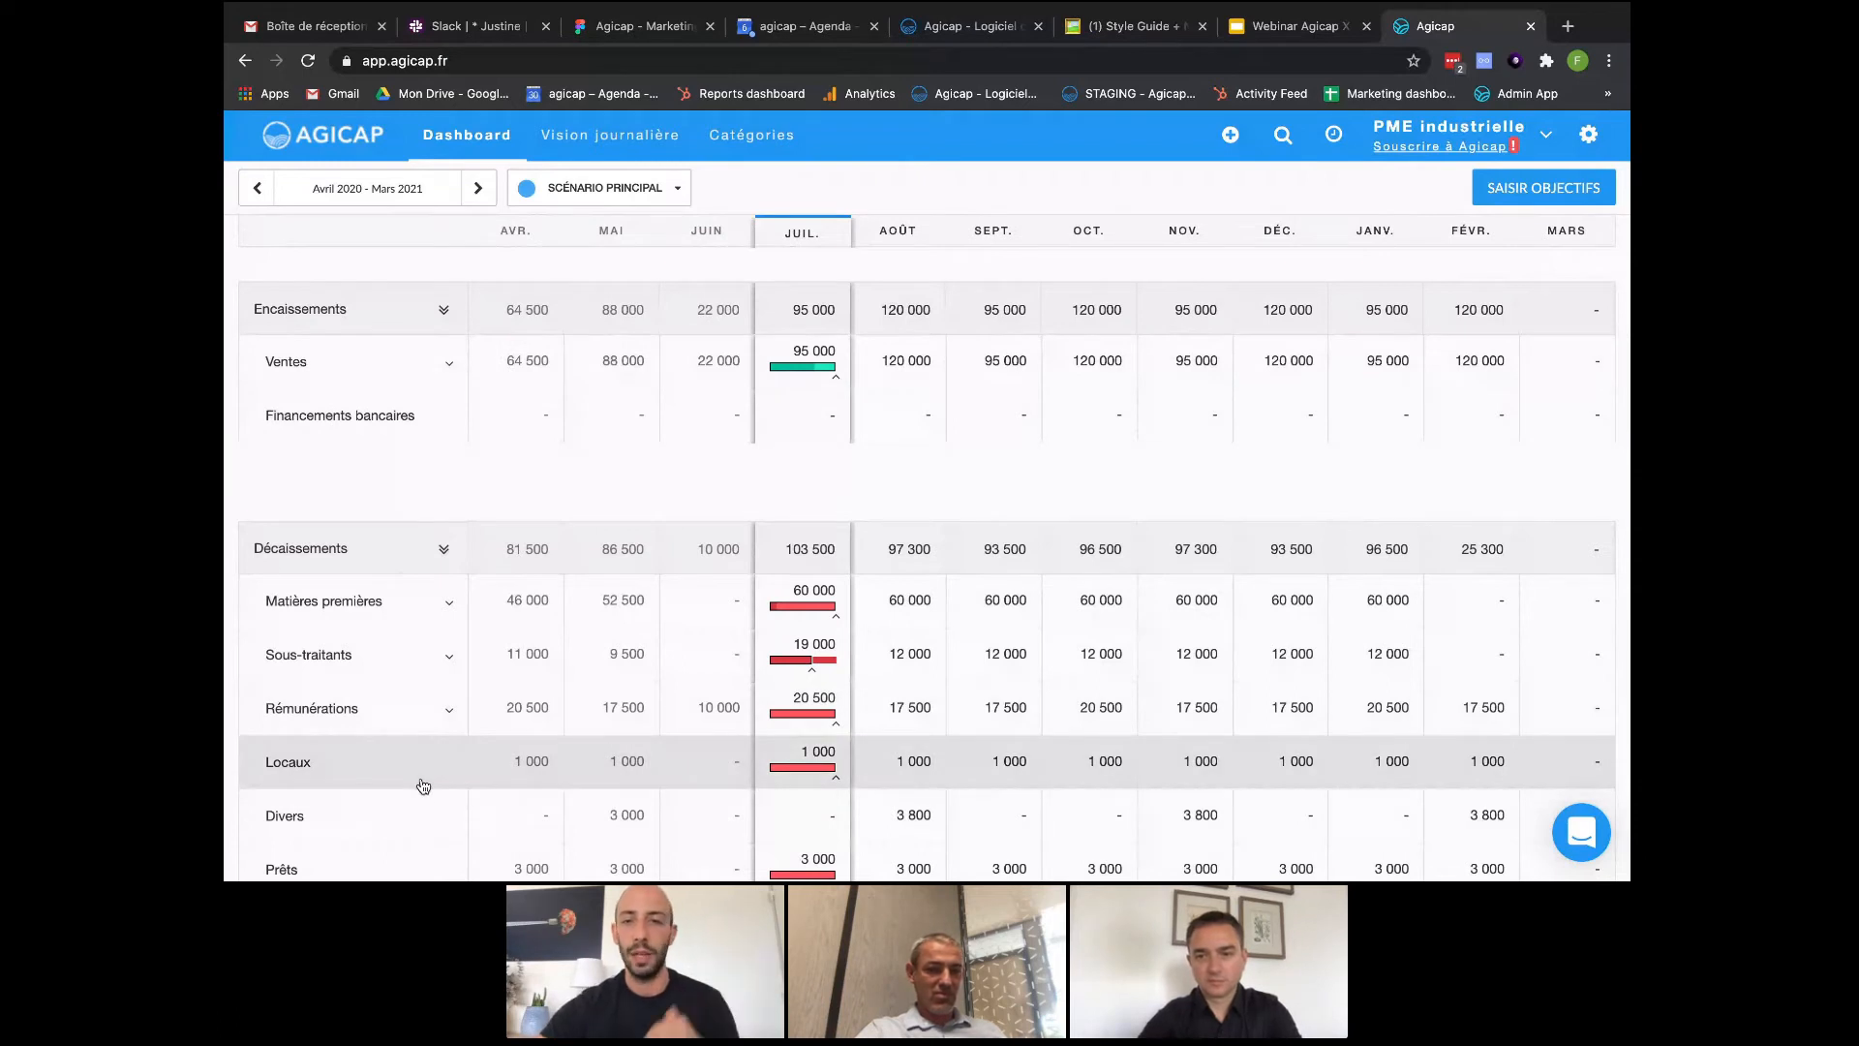
click(451, 366)
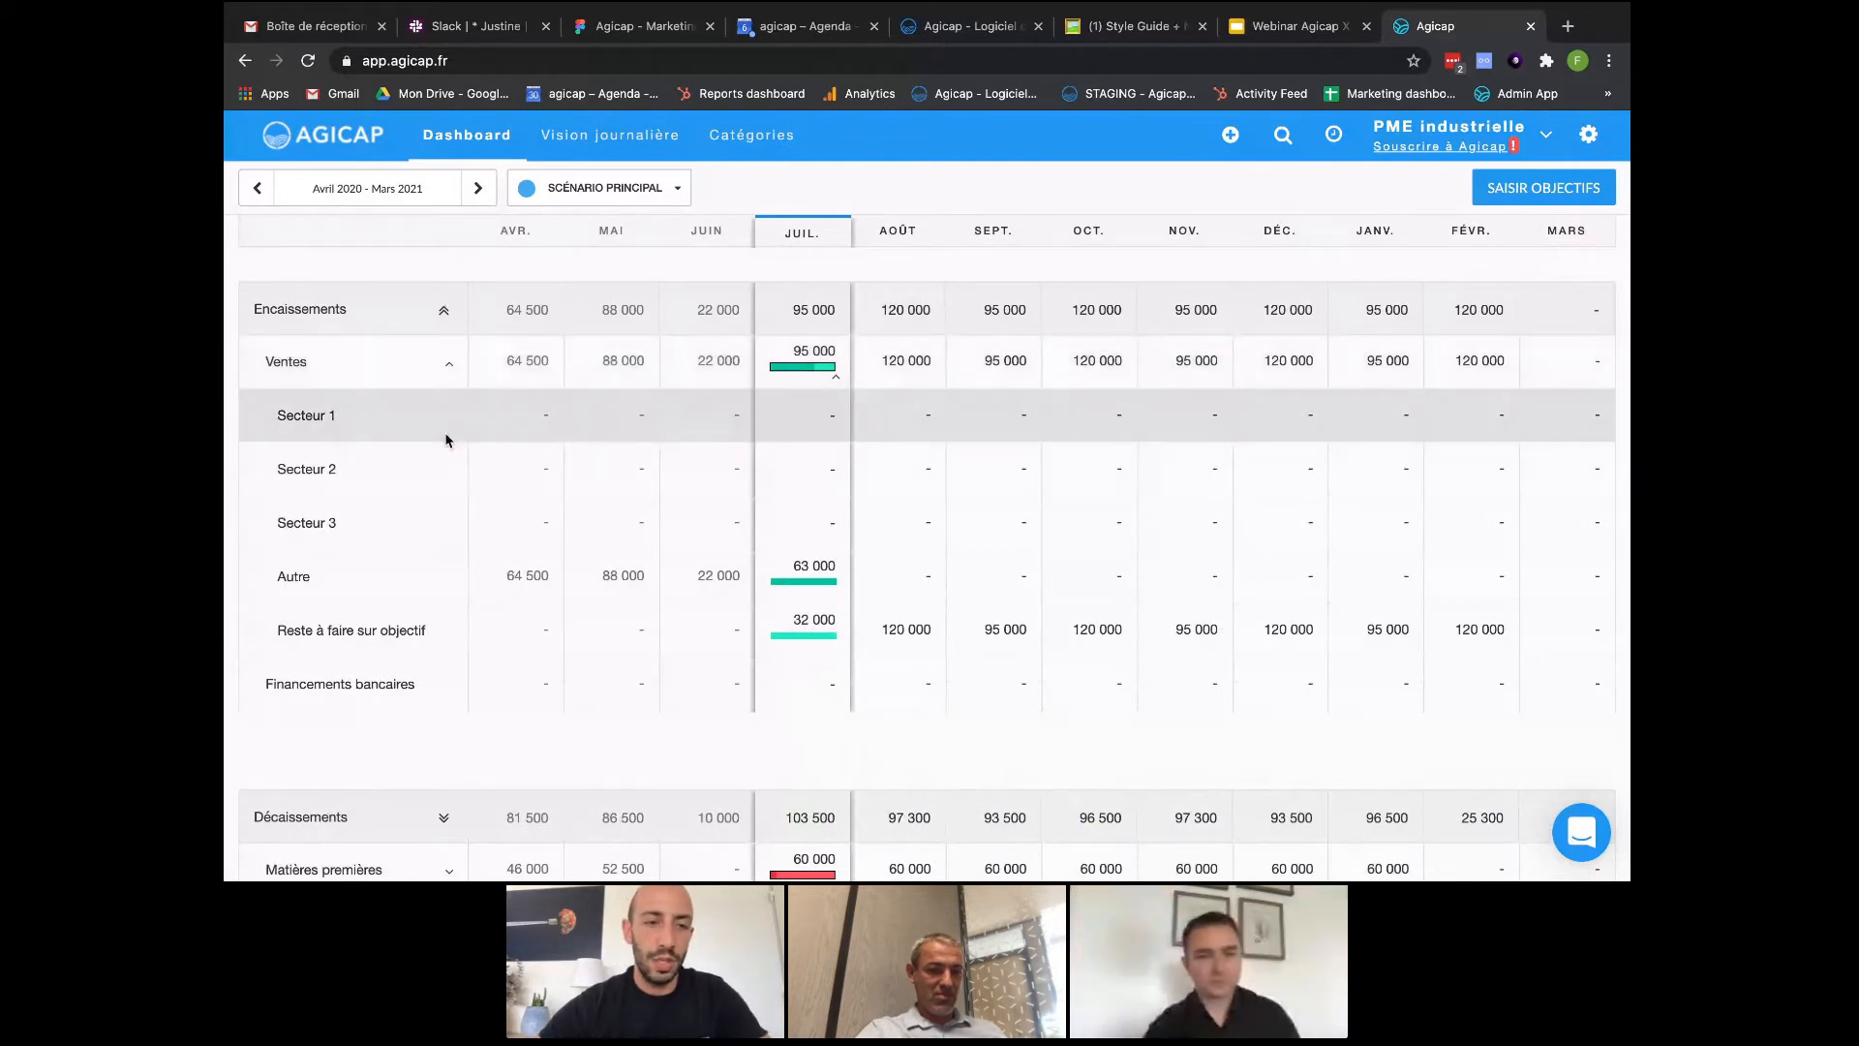
click(449, 364)
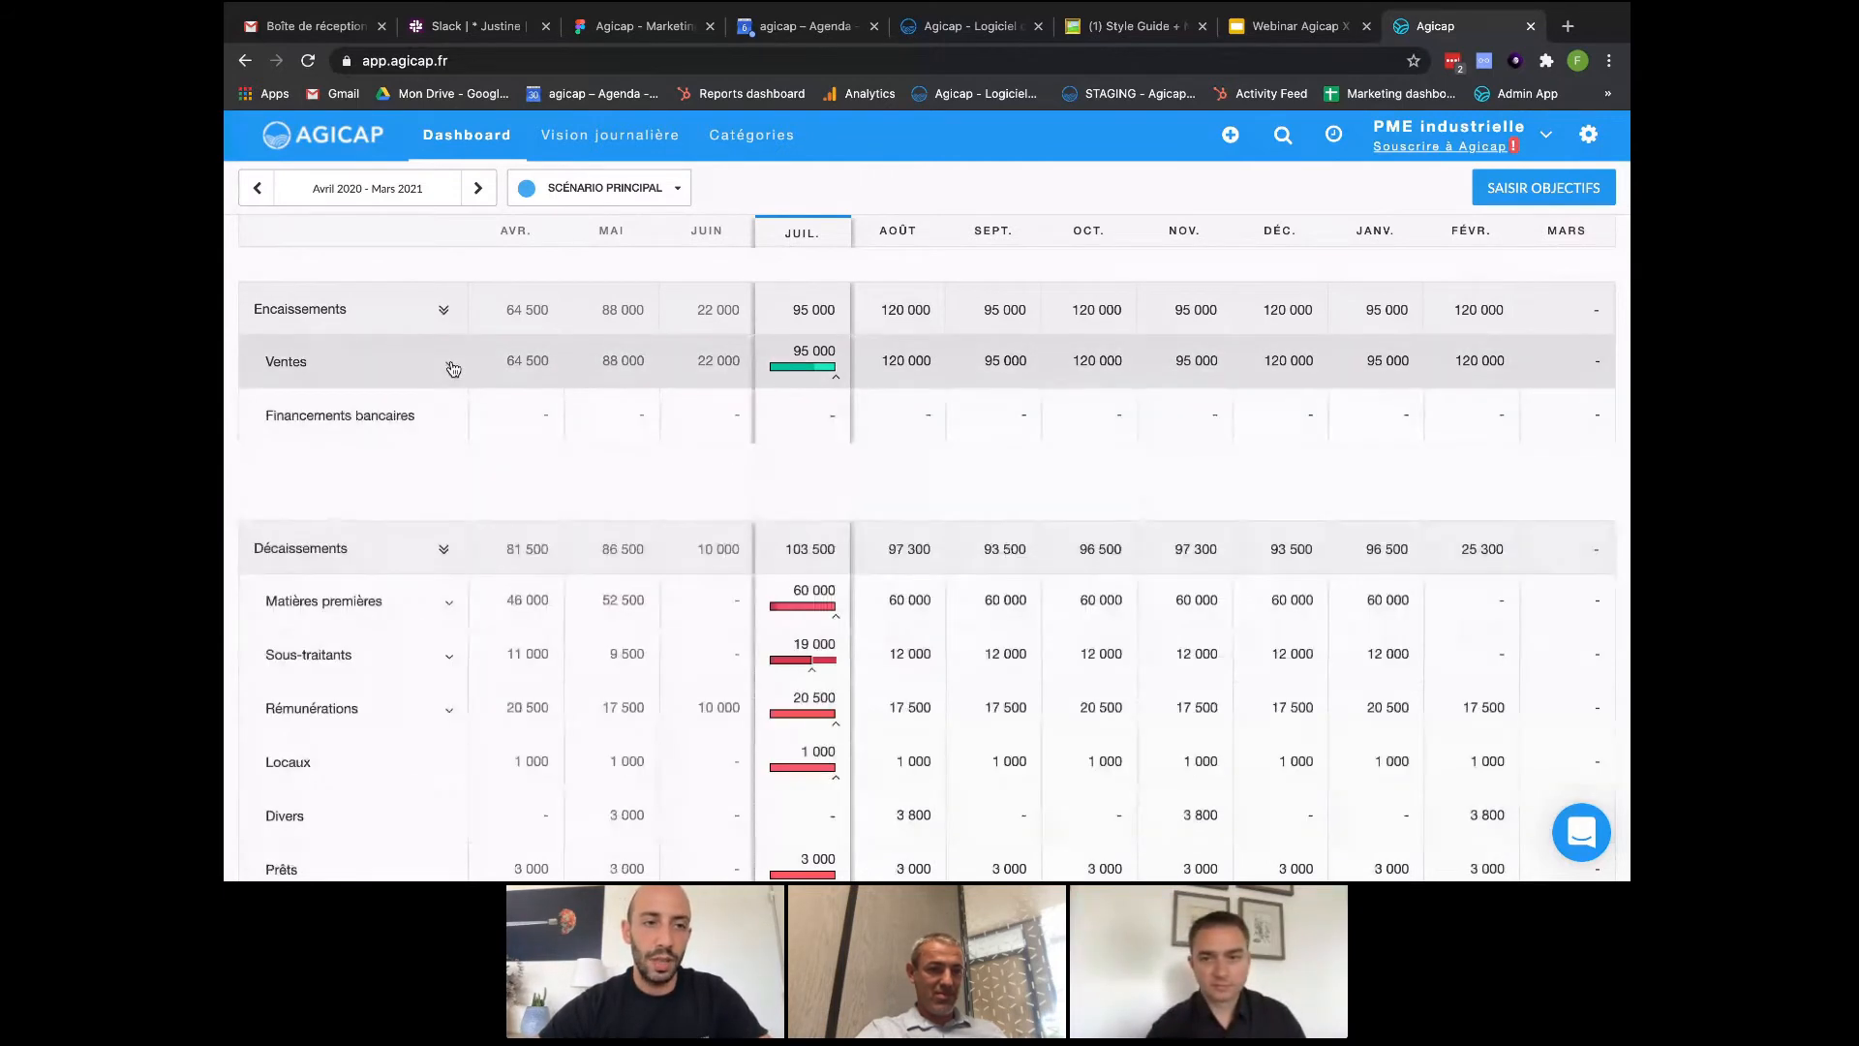
scroll(450, 366, down, 3)
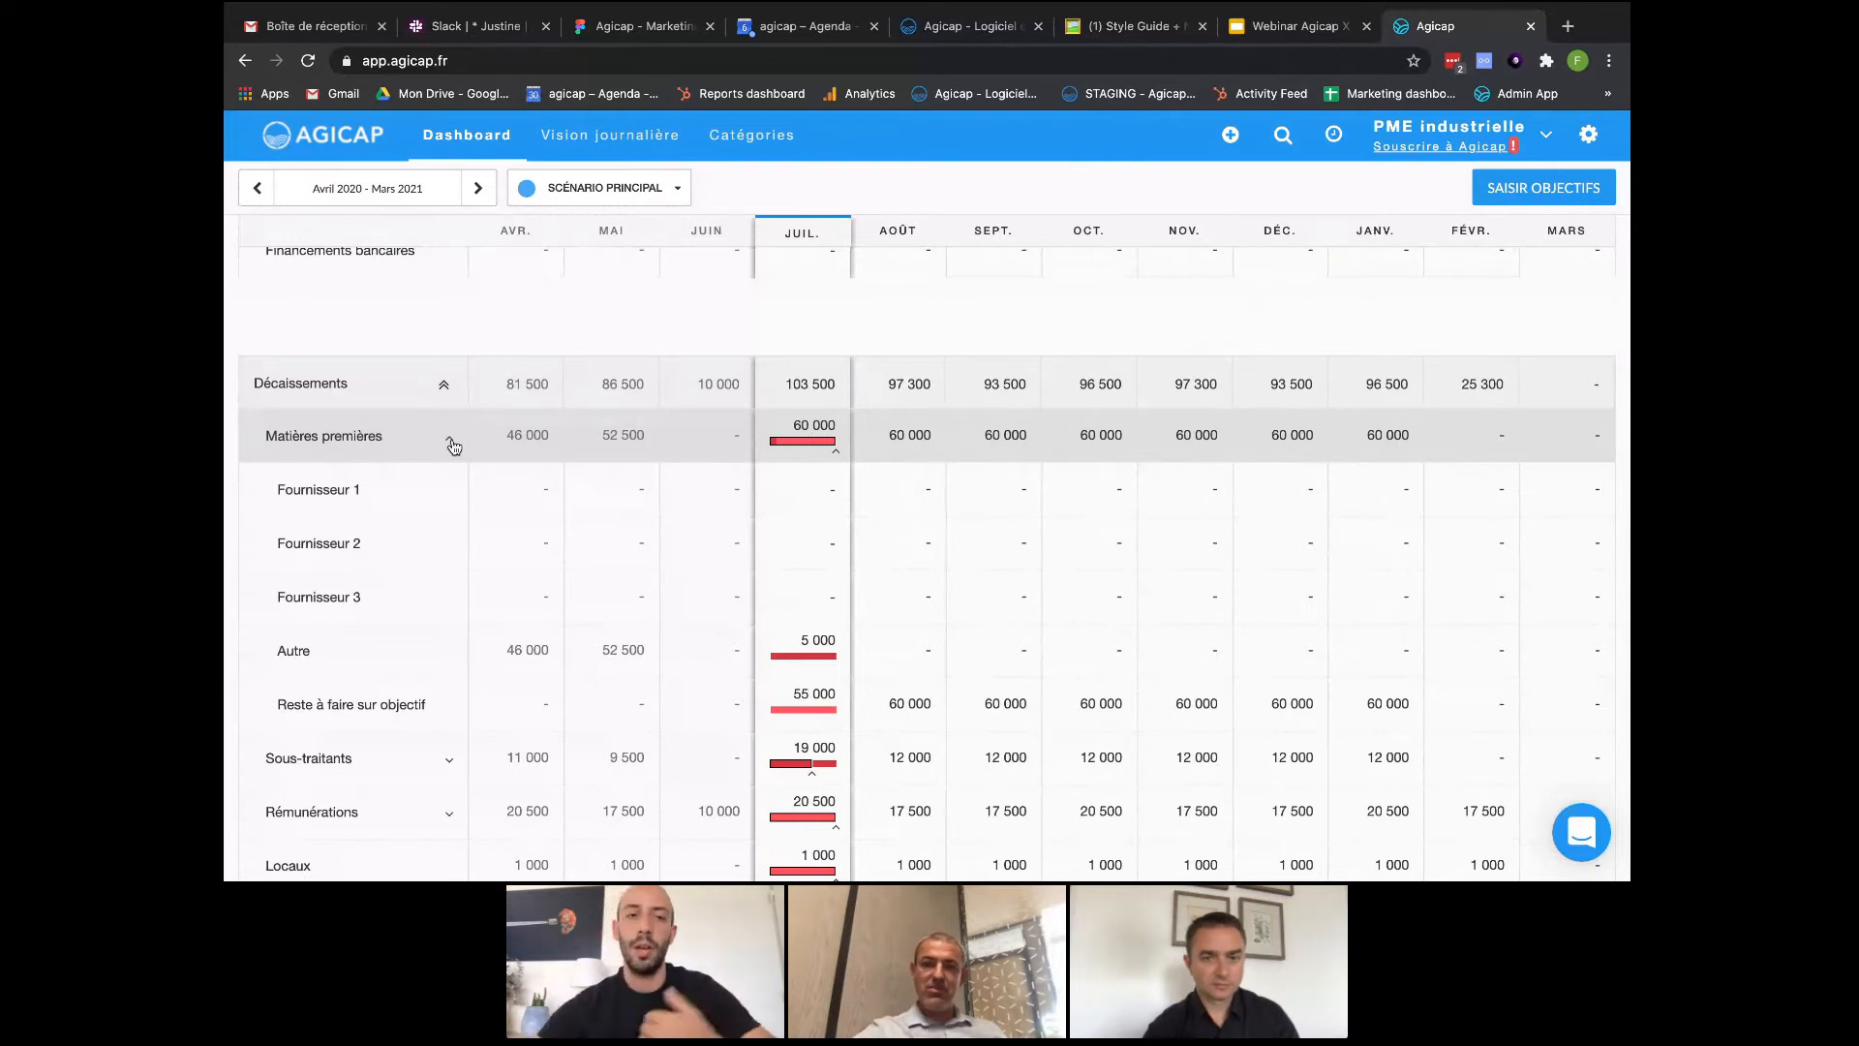
click(450, 443)
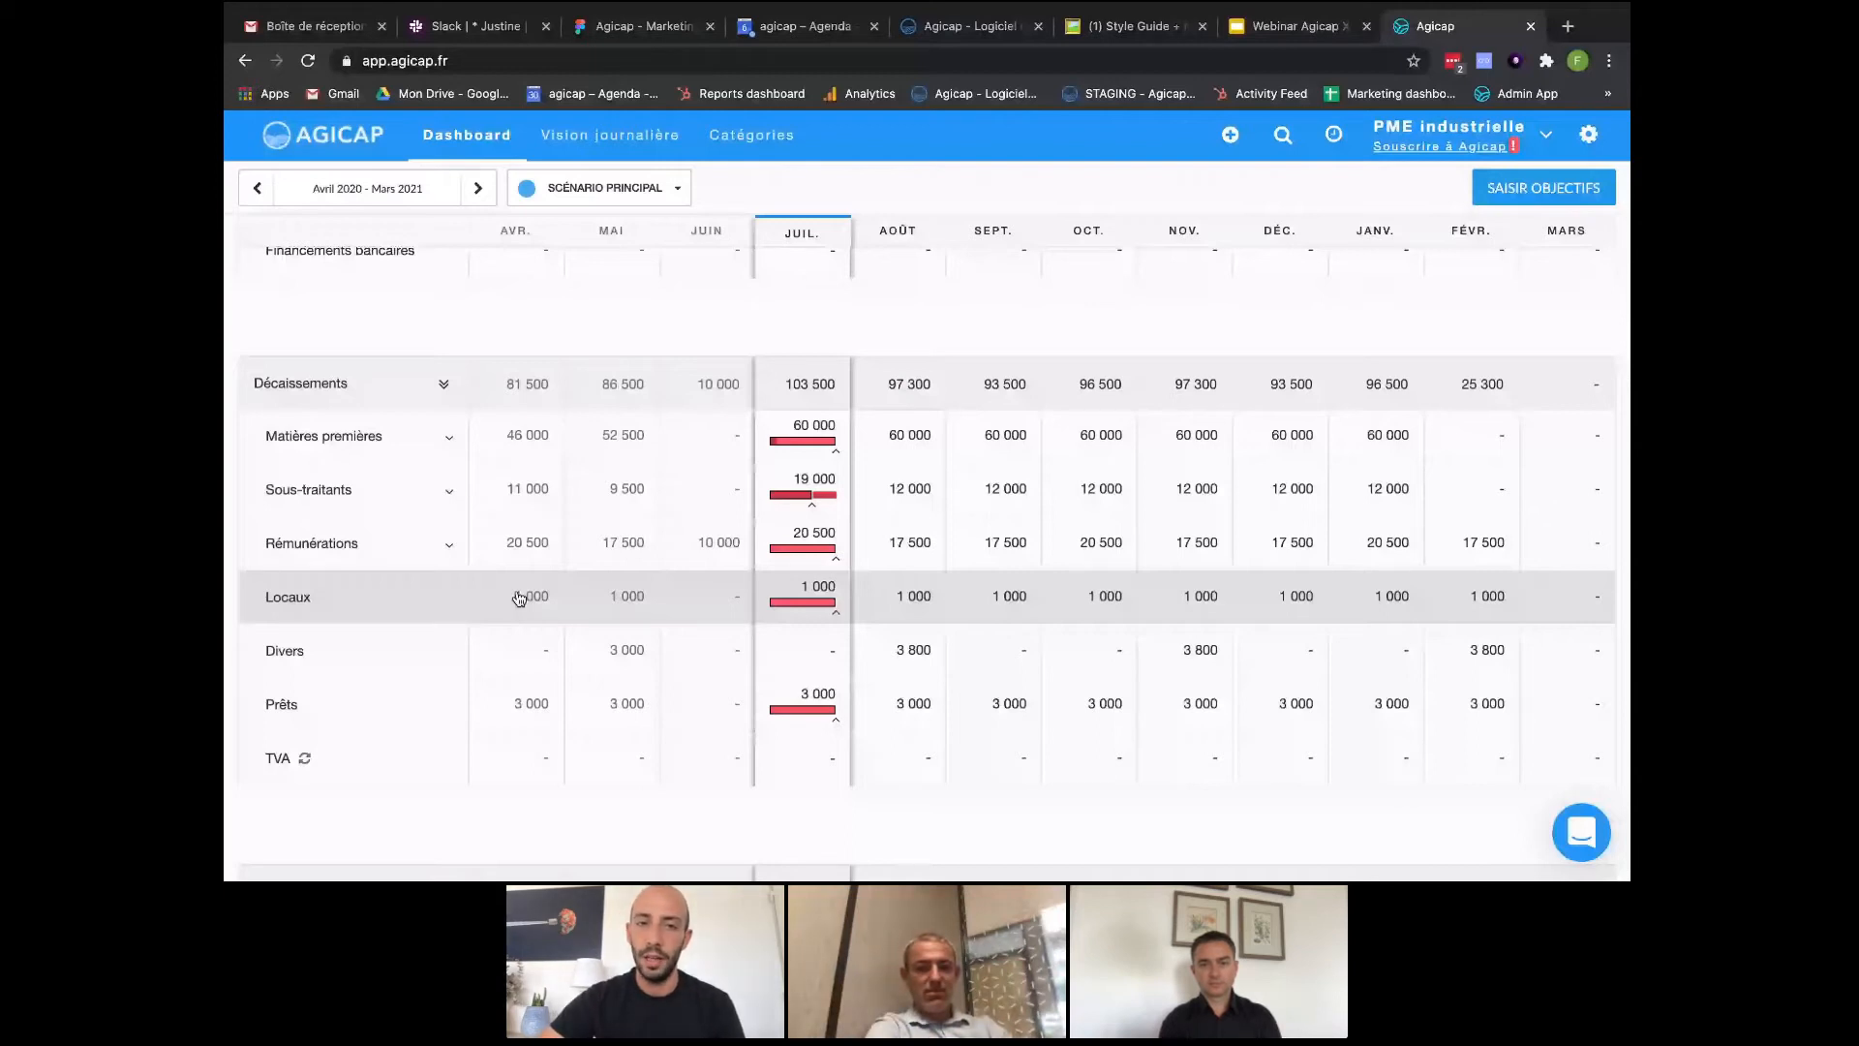
- Create a new scenario named "Scénario Financement" using Scénario principal as its reference
scroll(519, 599, up, 5)
scroll(519, 598, up, 2)
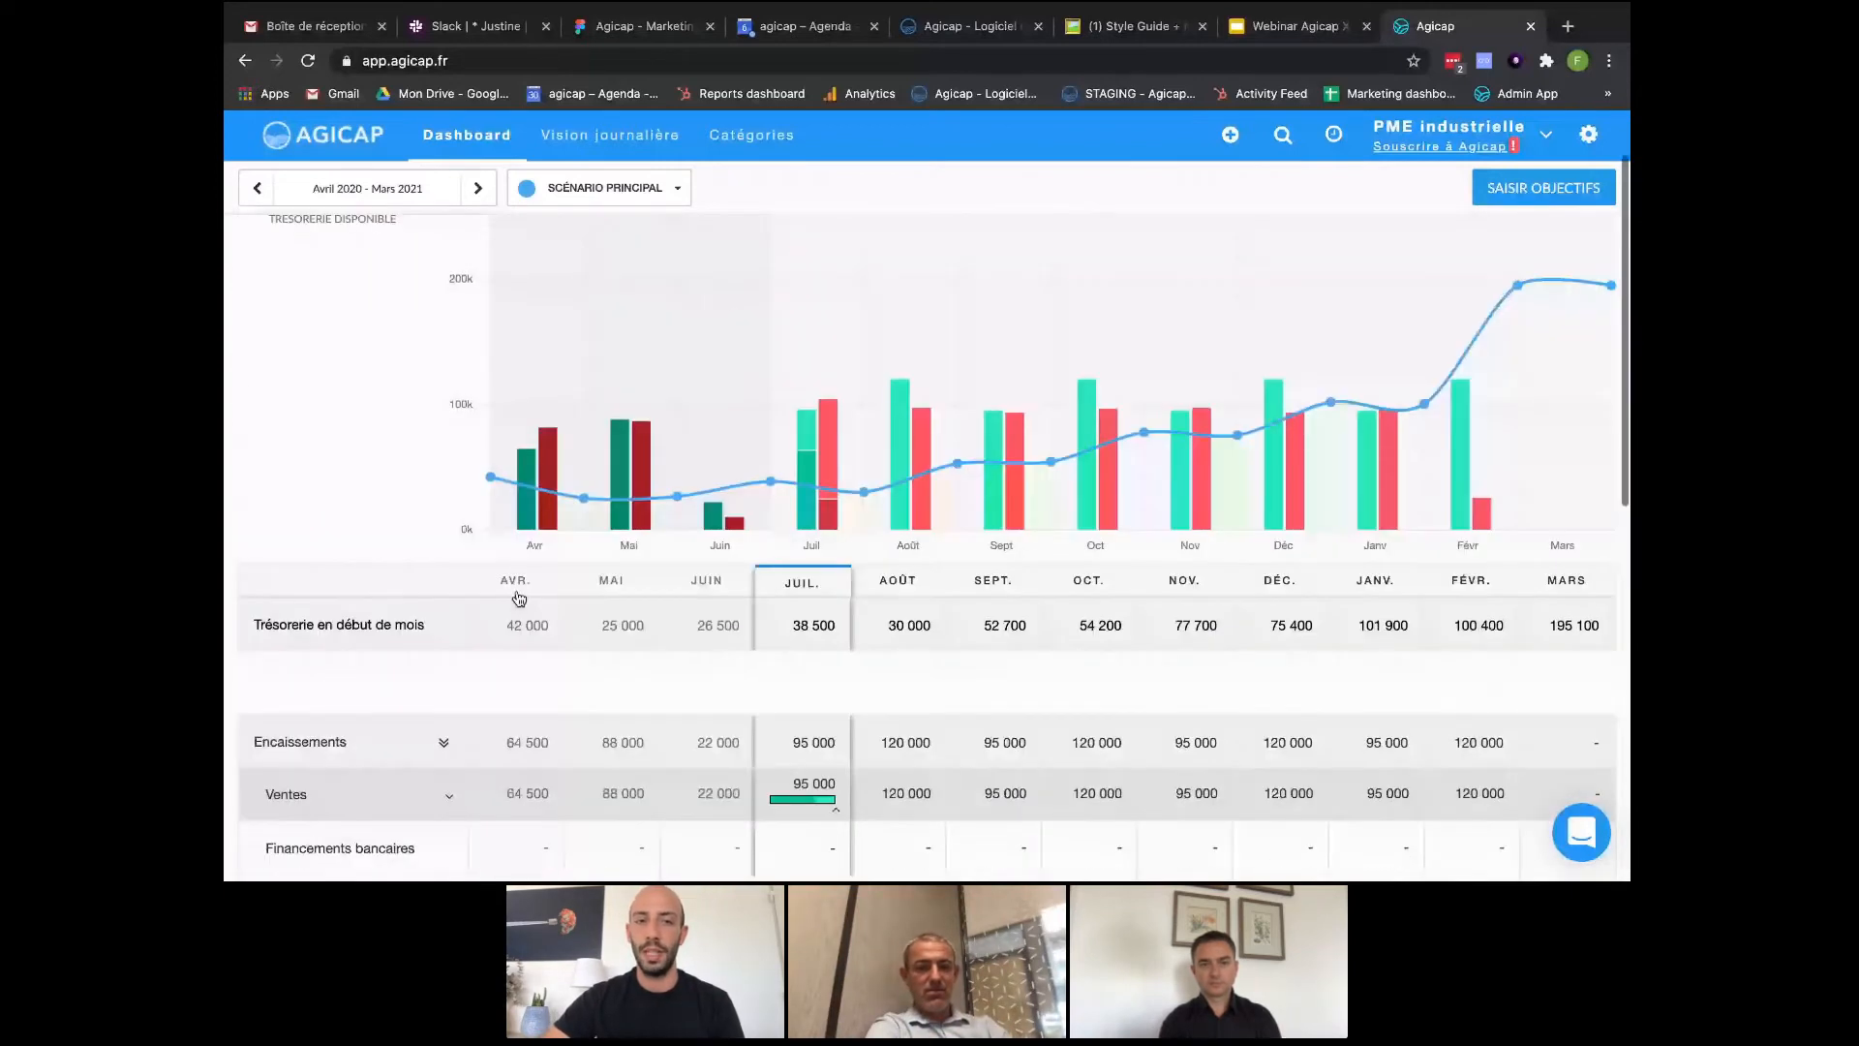
scroll(518, 599, up, 1)
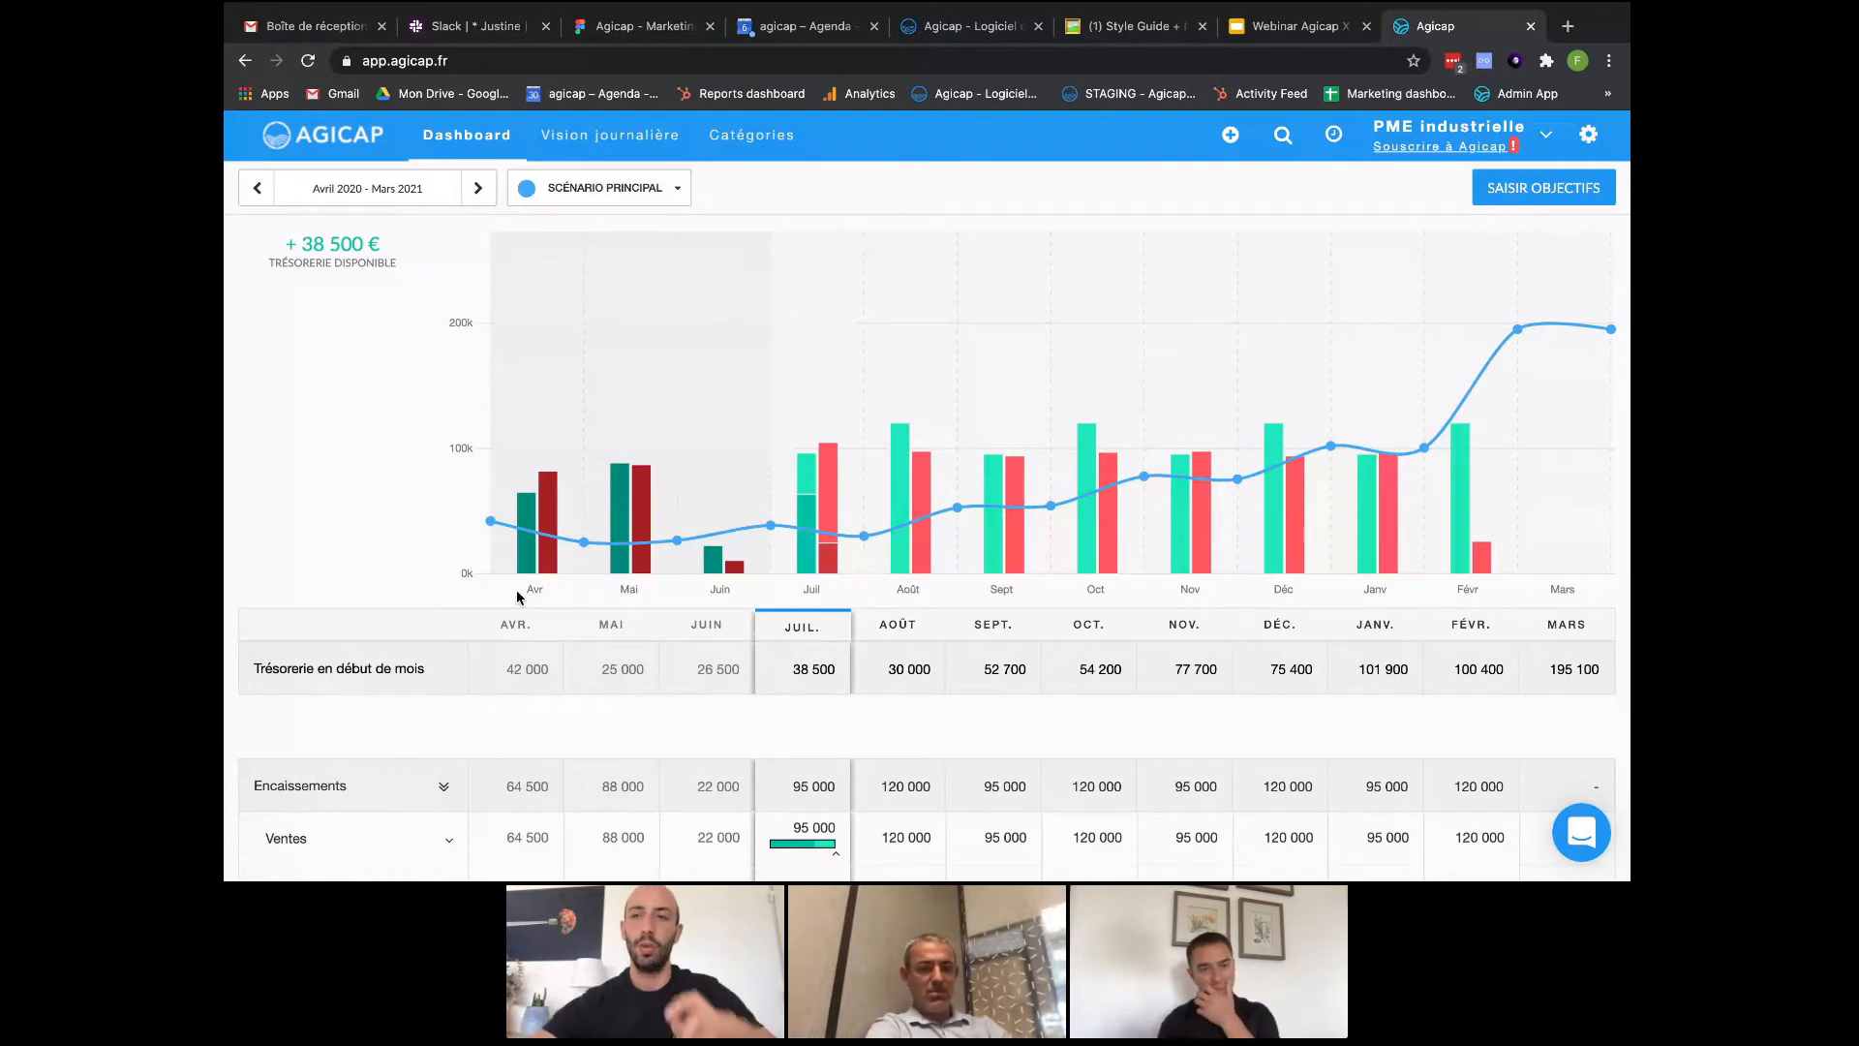
click(676, 190)
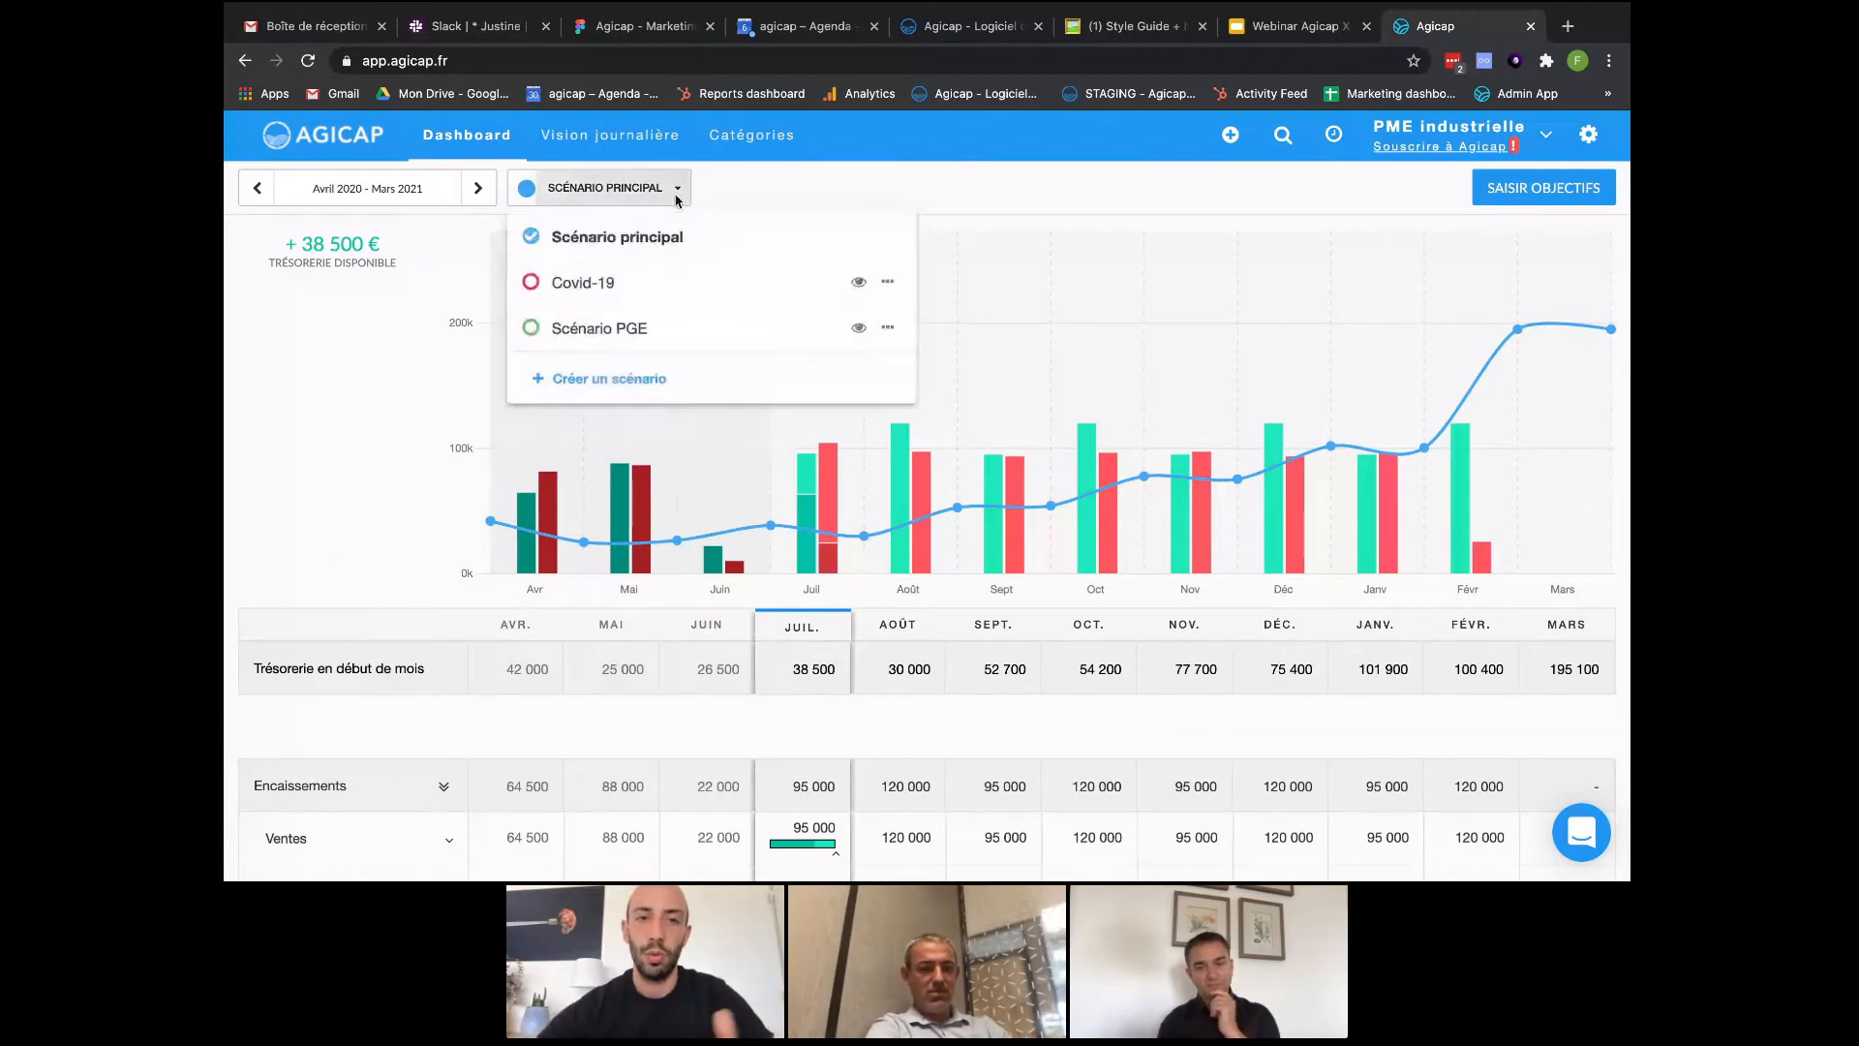
click(643, 382)
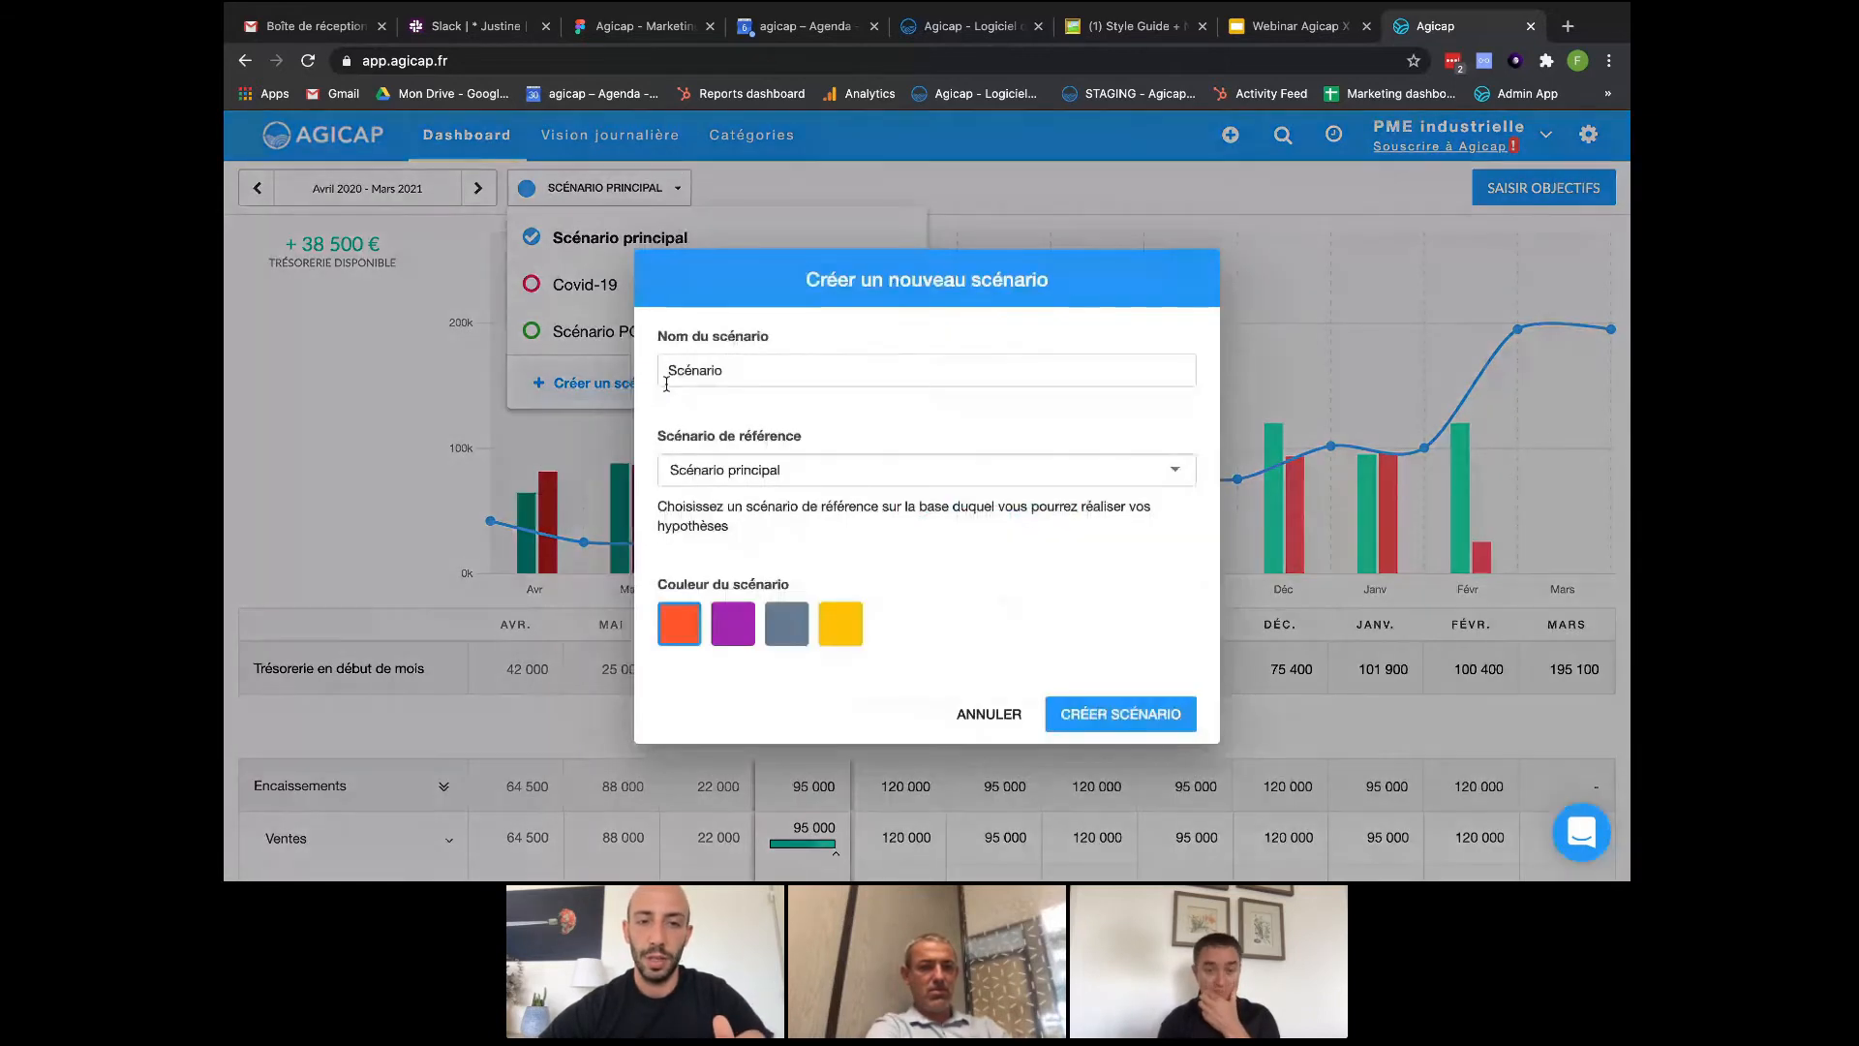
click(824, 377)
text(Financeme)
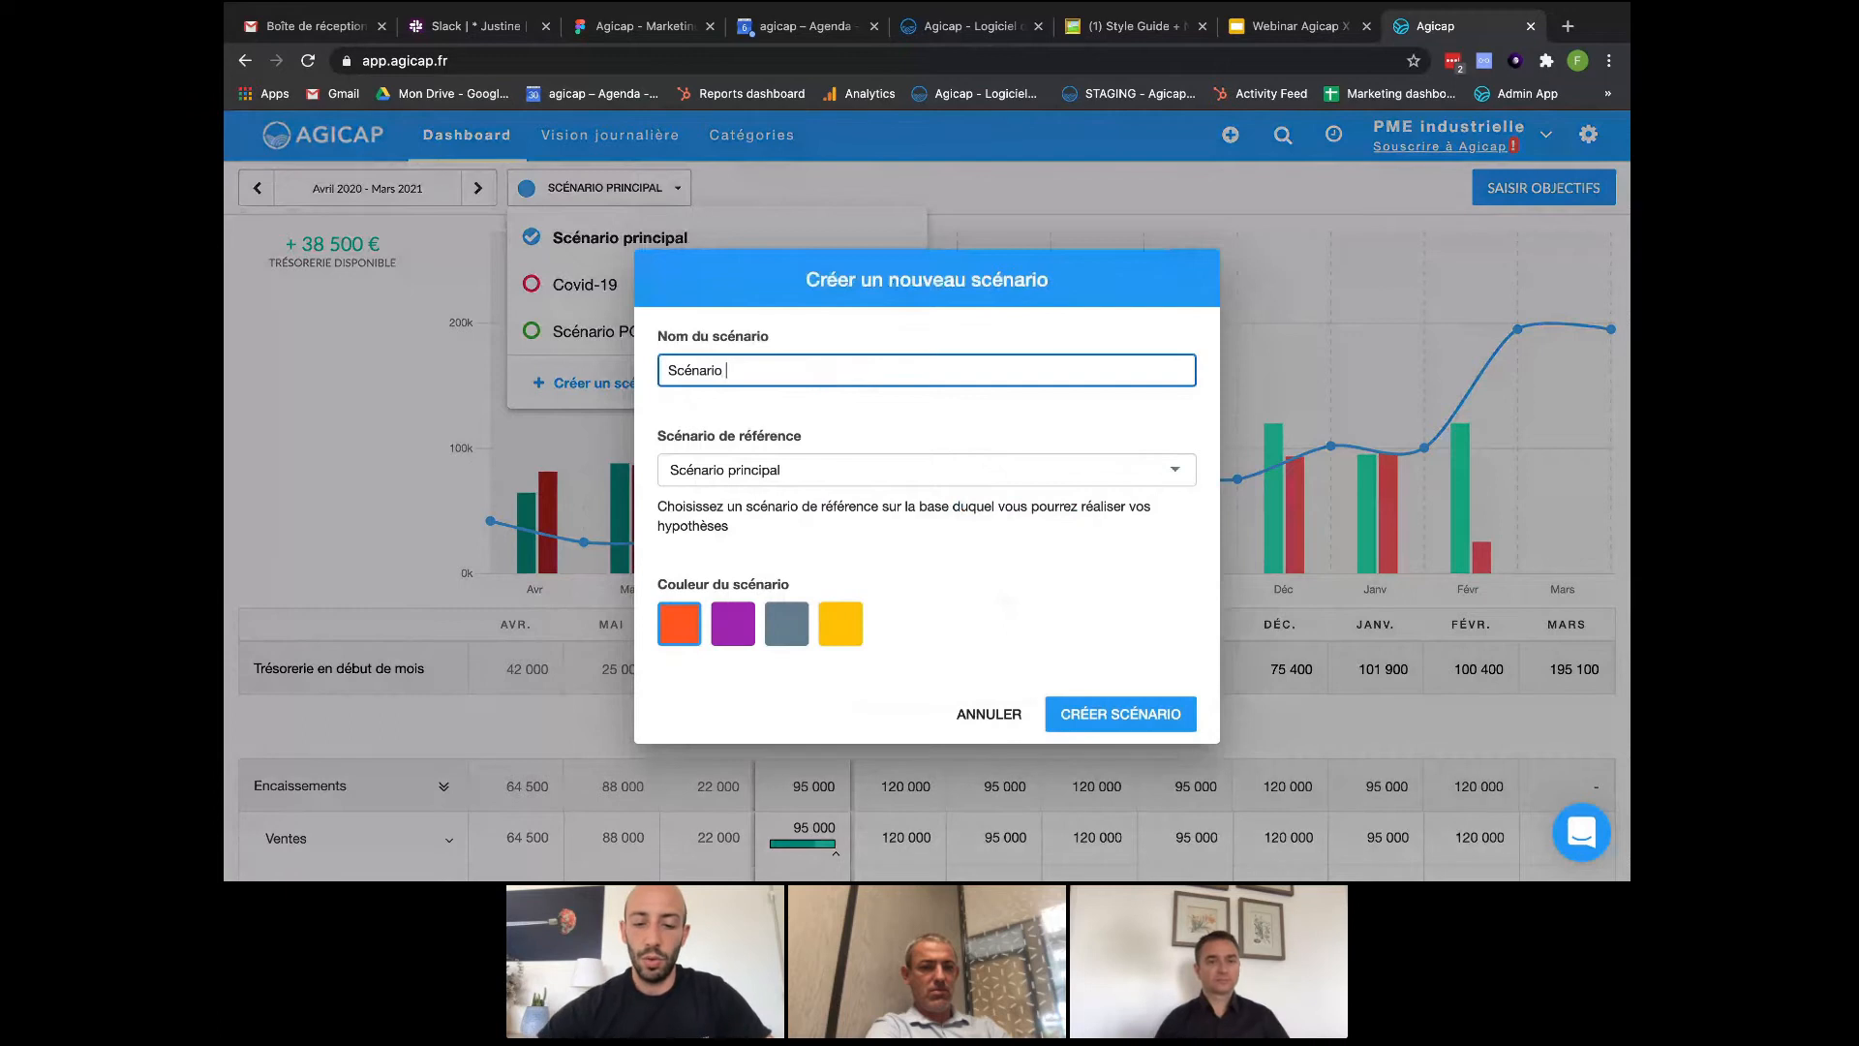
text(nt)
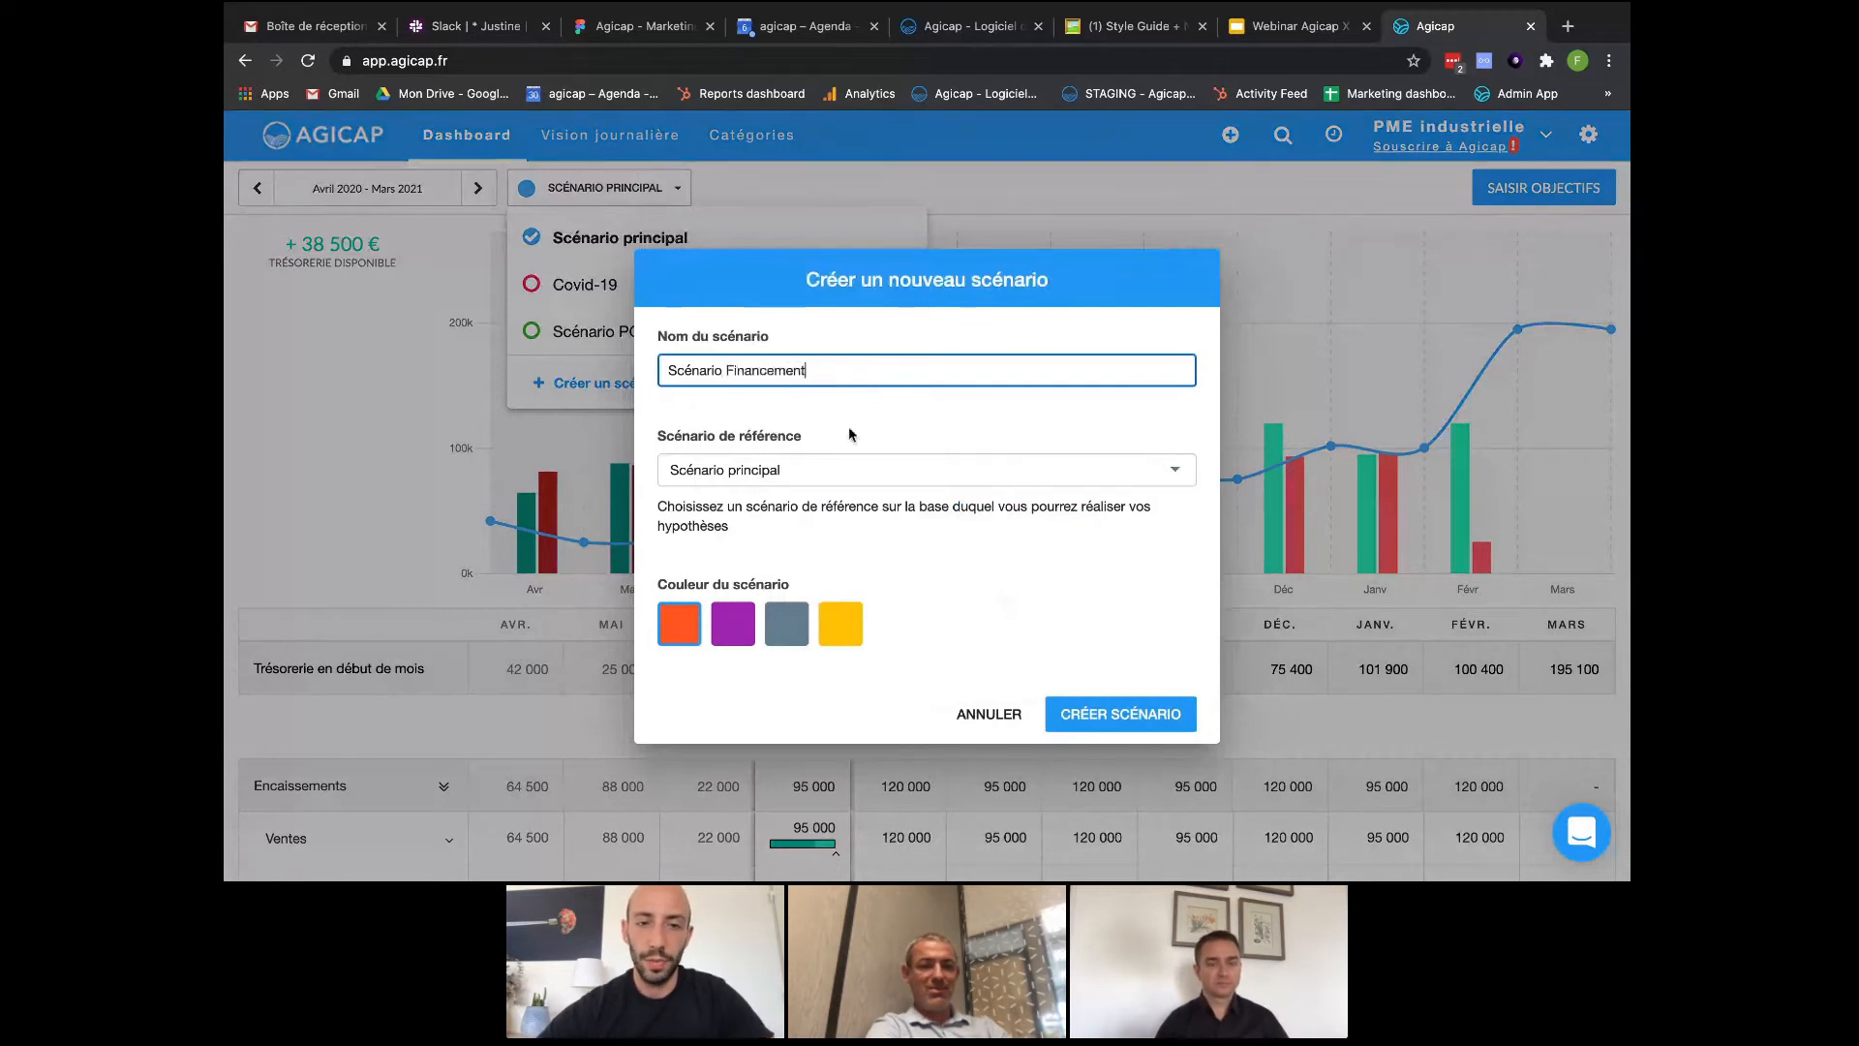
click(1118, 717)
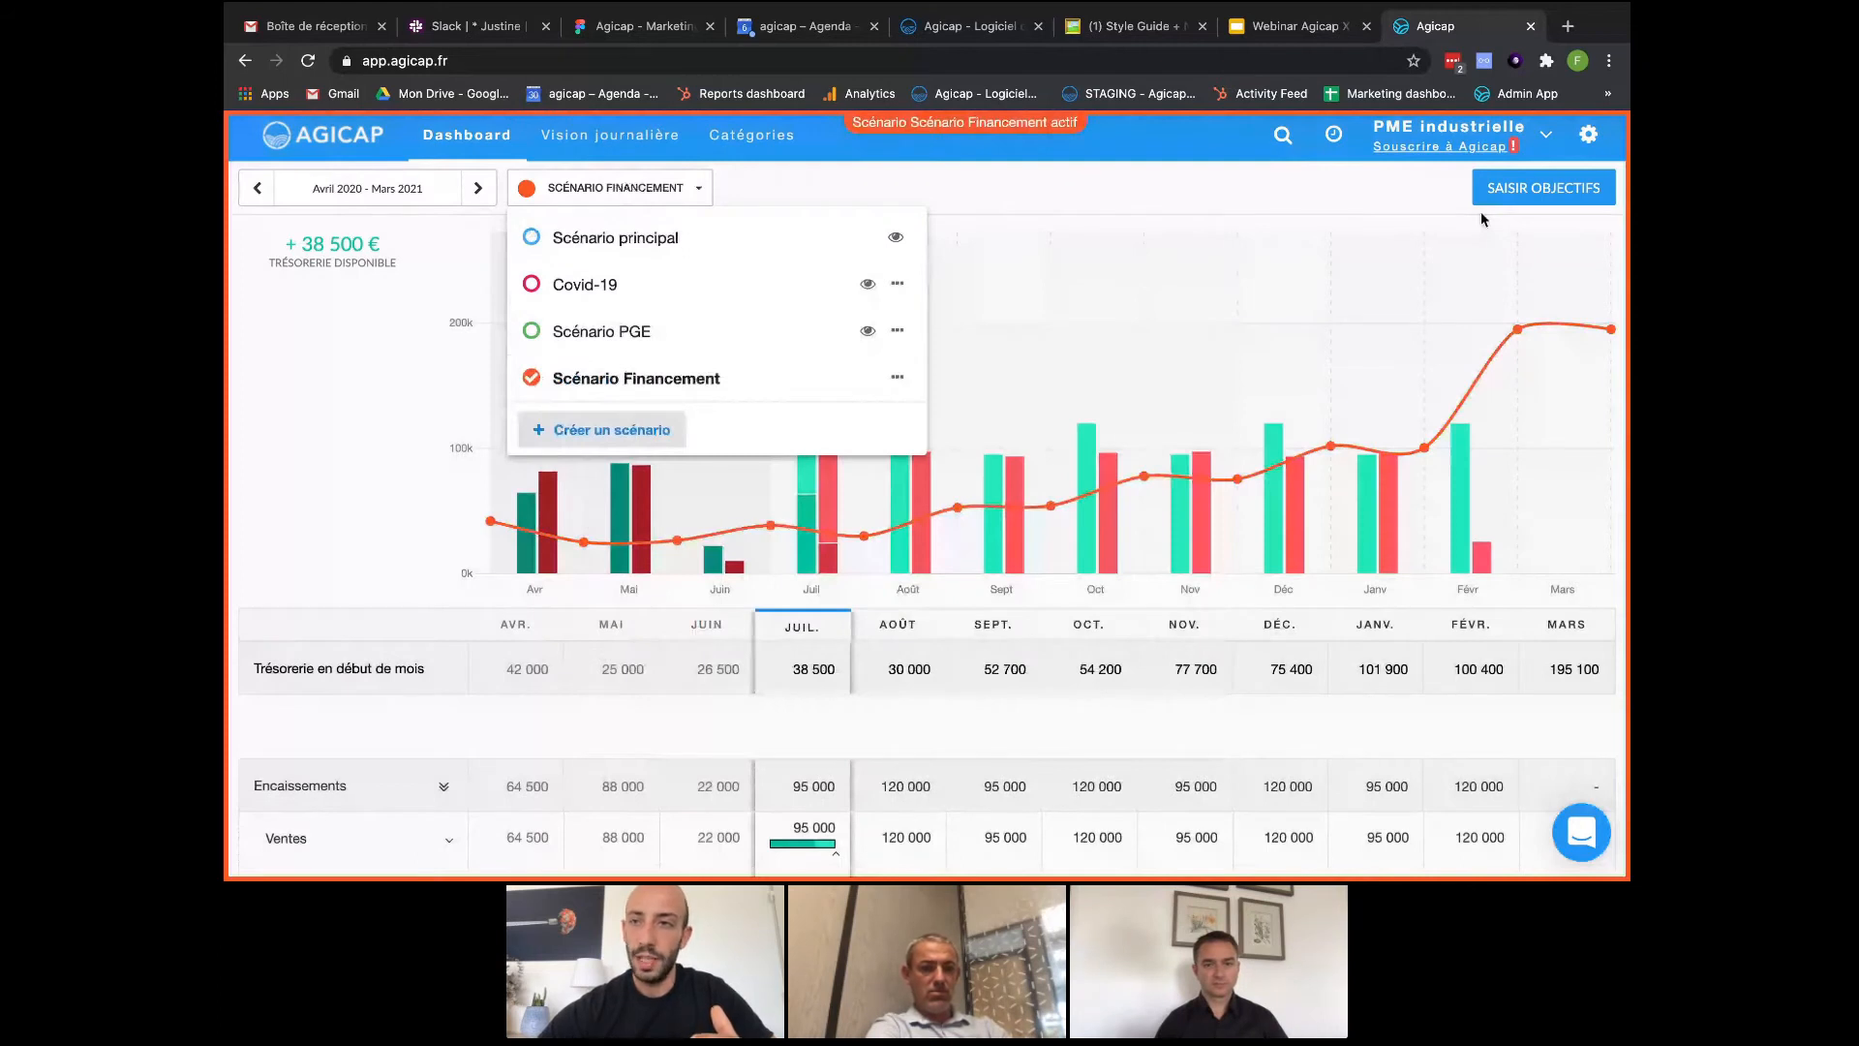
- In Scénario Financement, set the September objective for Financements bancaires to 50000 and leave objective editing
click(1540, 189)
click(1539, 189)
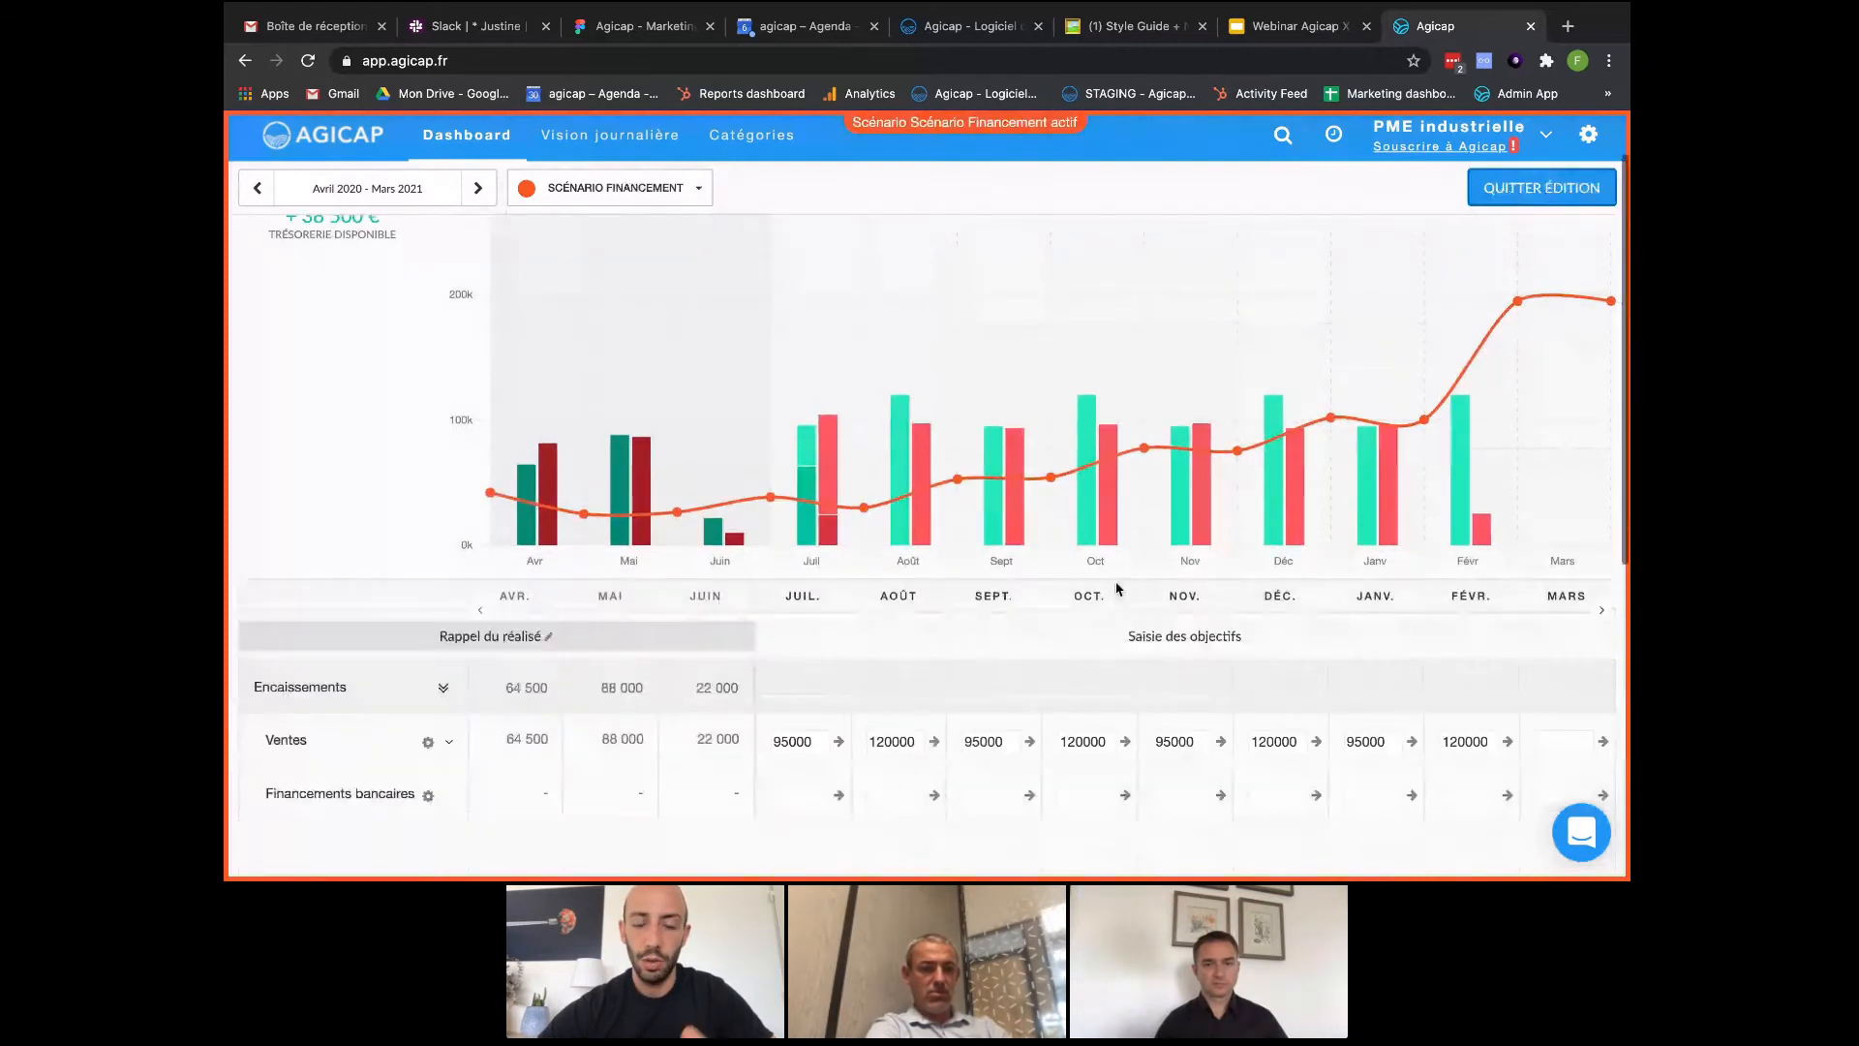
scroll(1117, 587, down, 1)
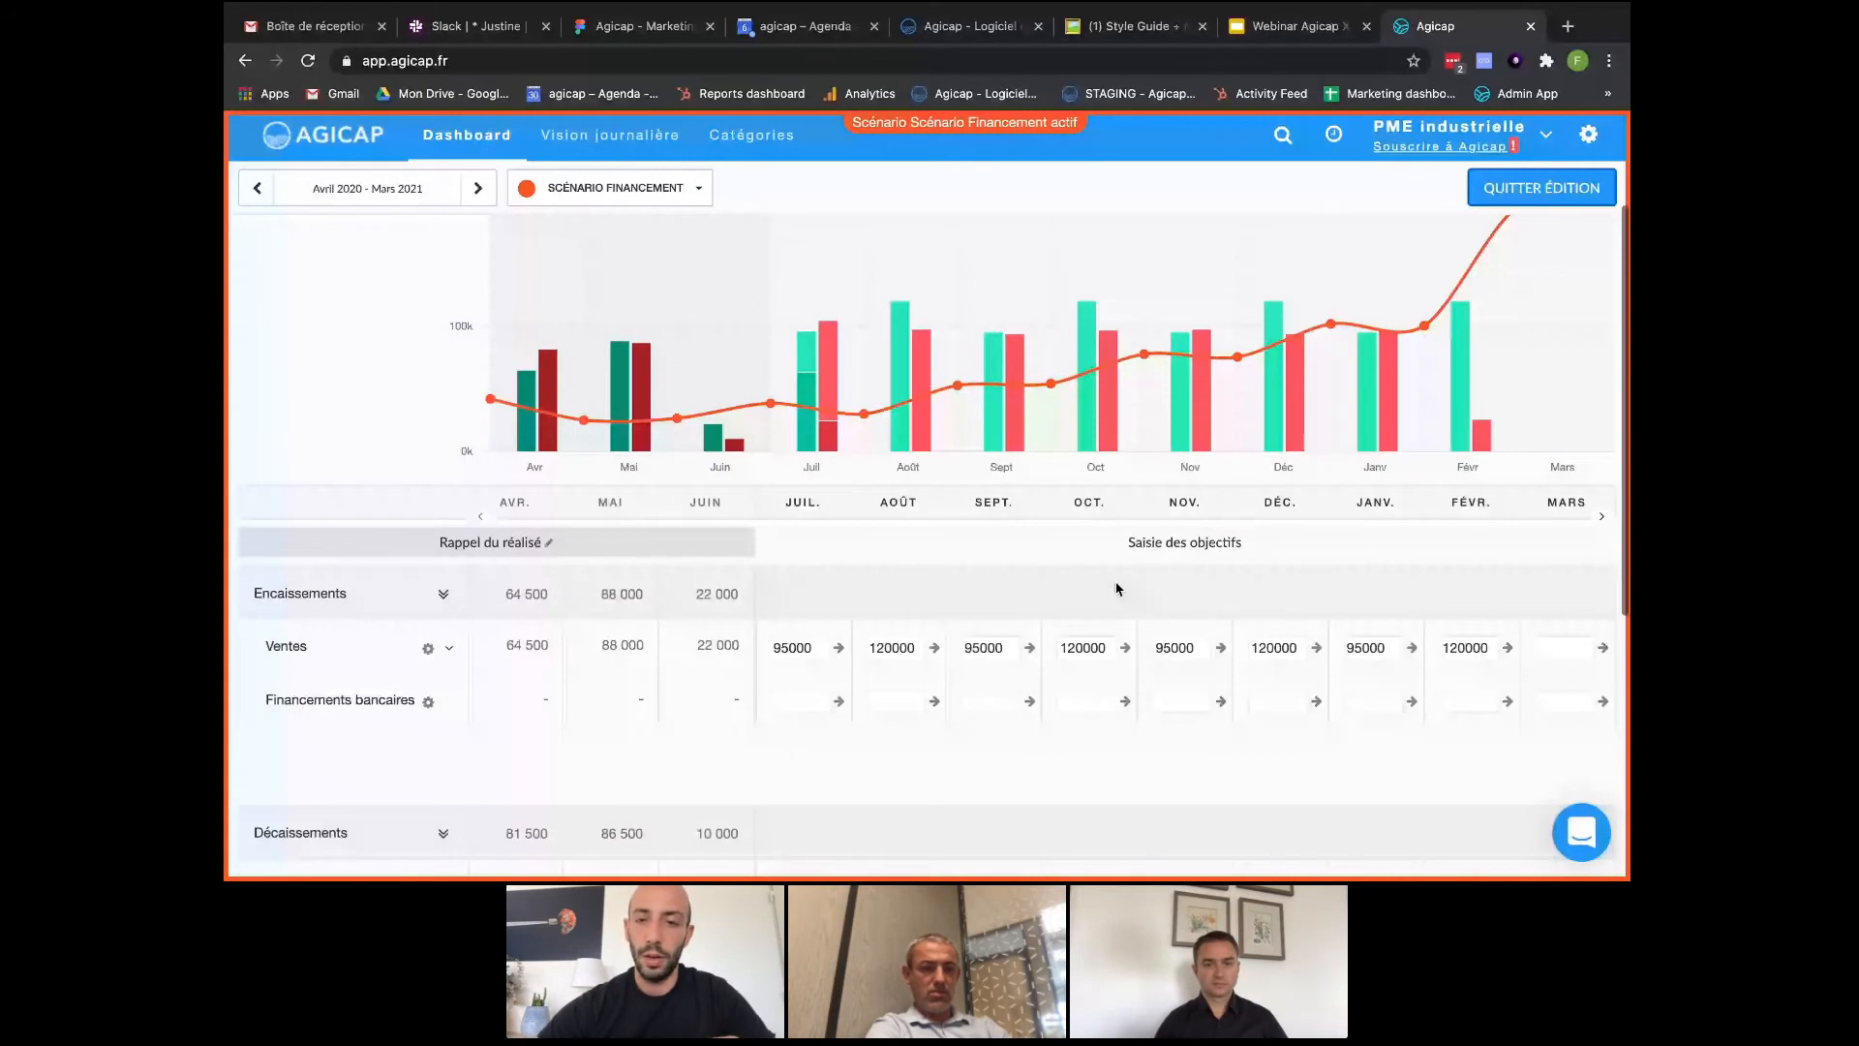
scroll(1116, 588, down, 1)
click(1005, 664)
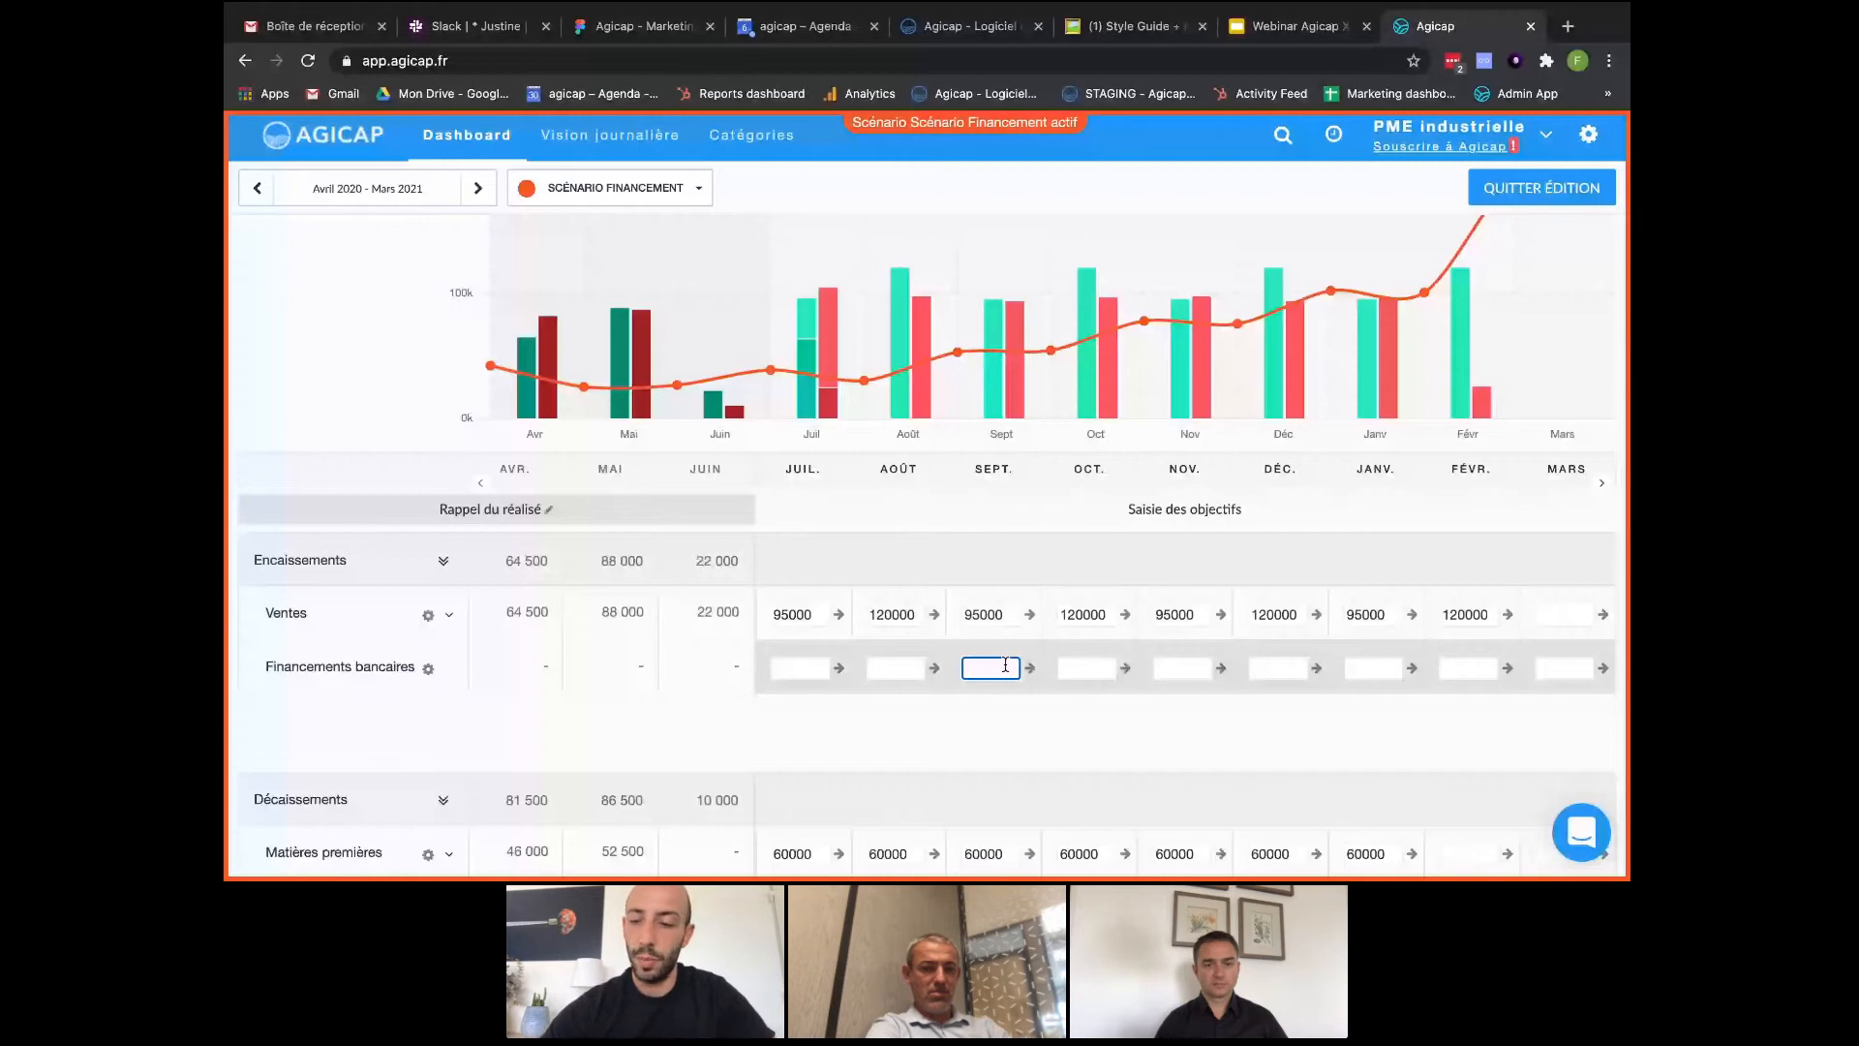
text(50000)
key(Tab)
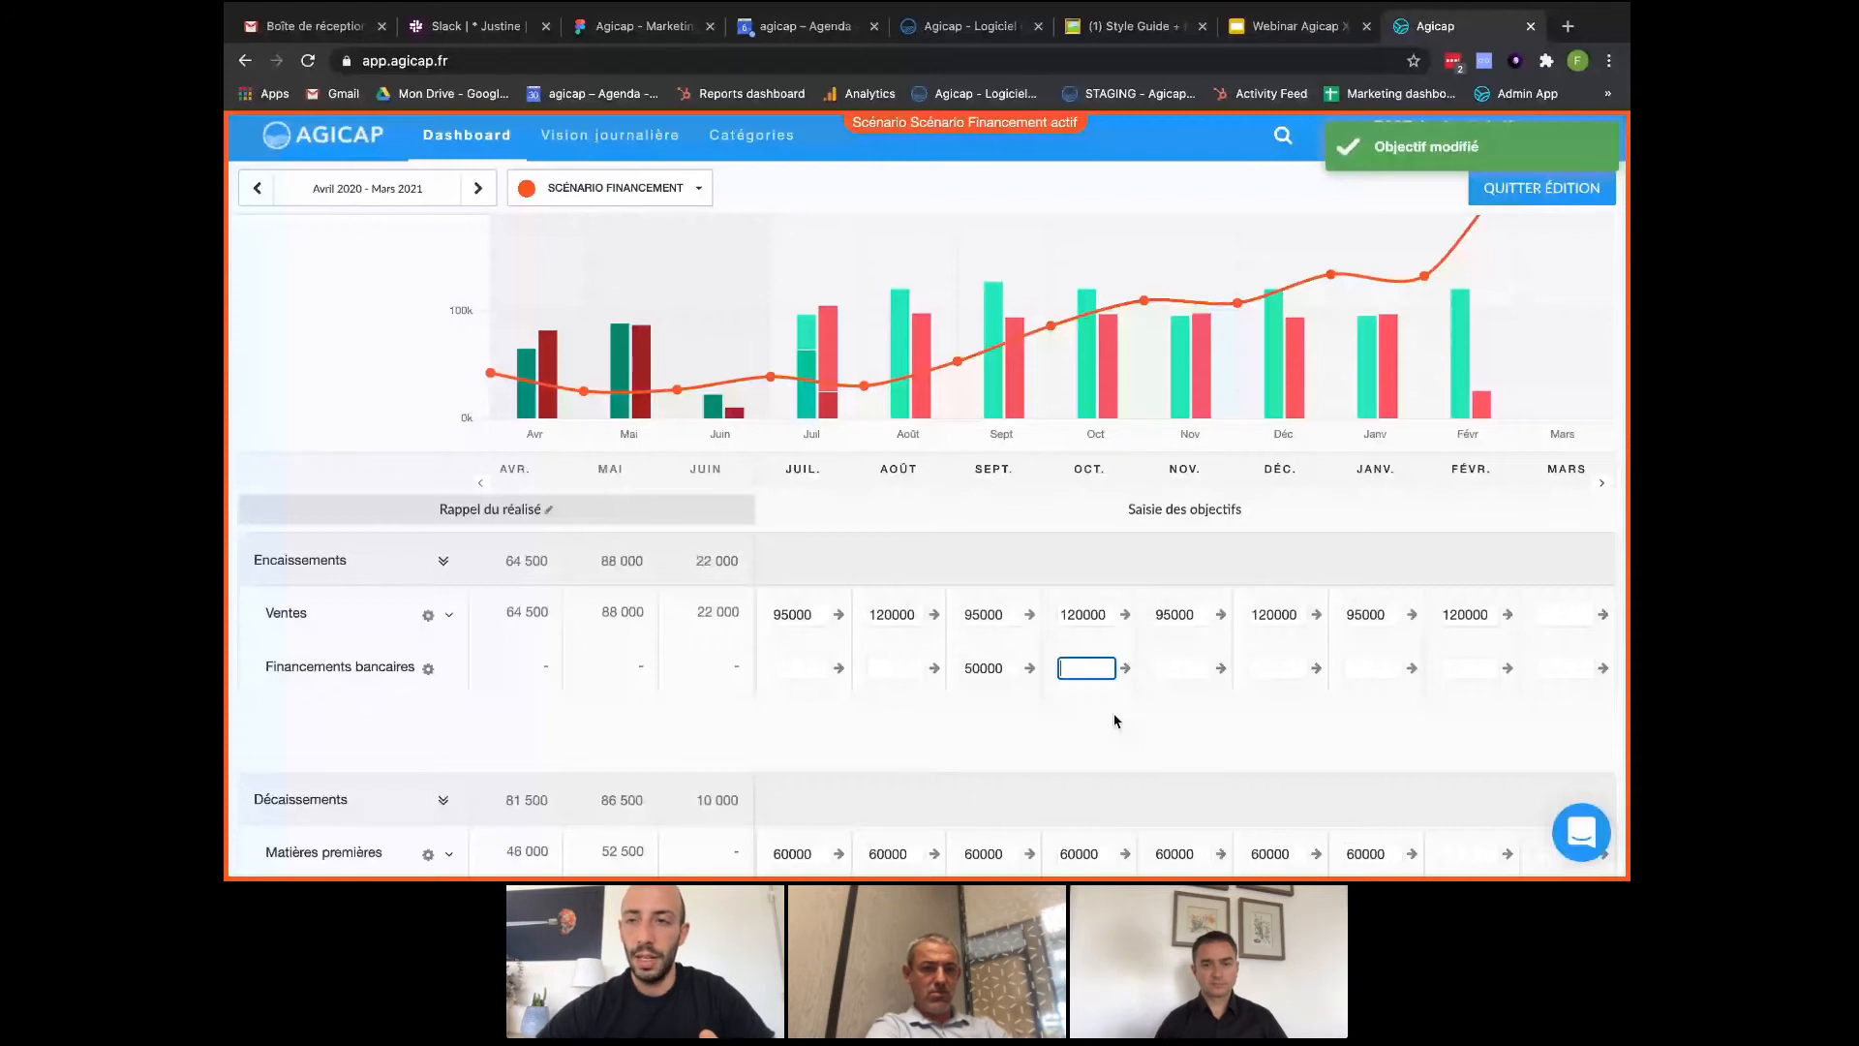
click(1560, 198)
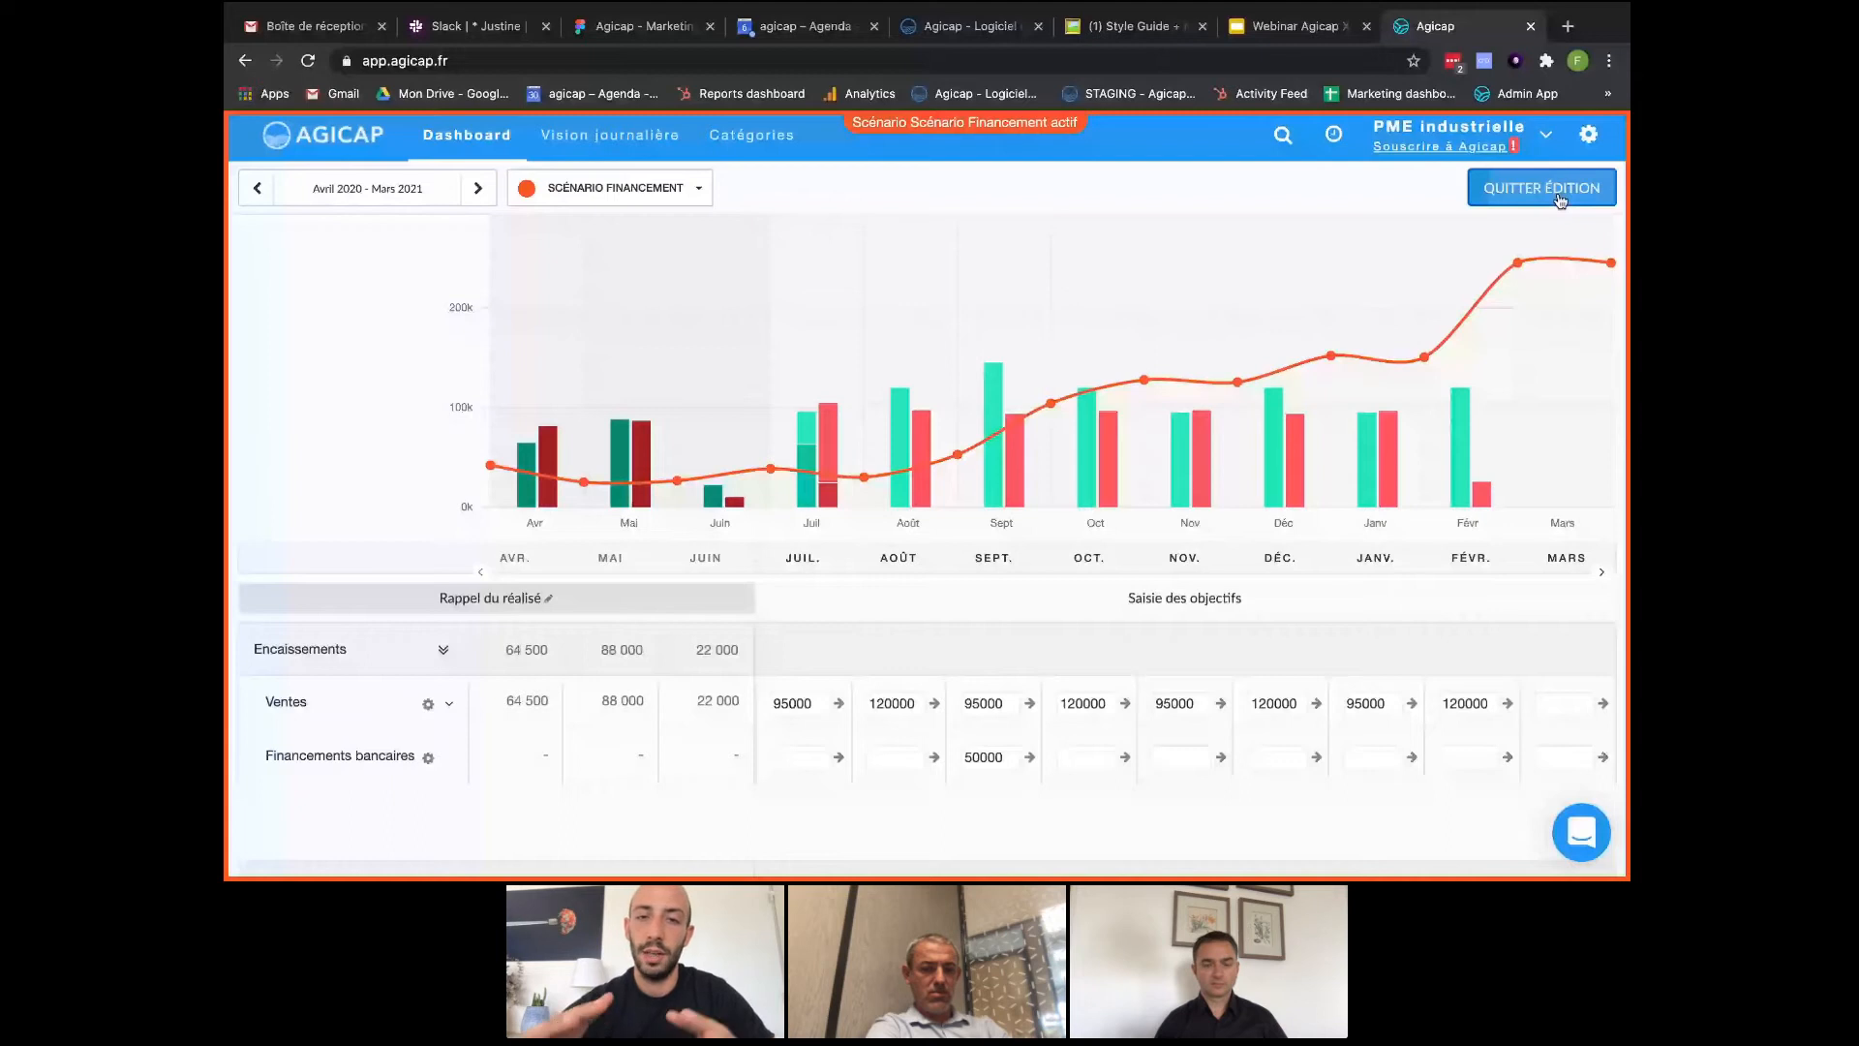
click(1560, 197)
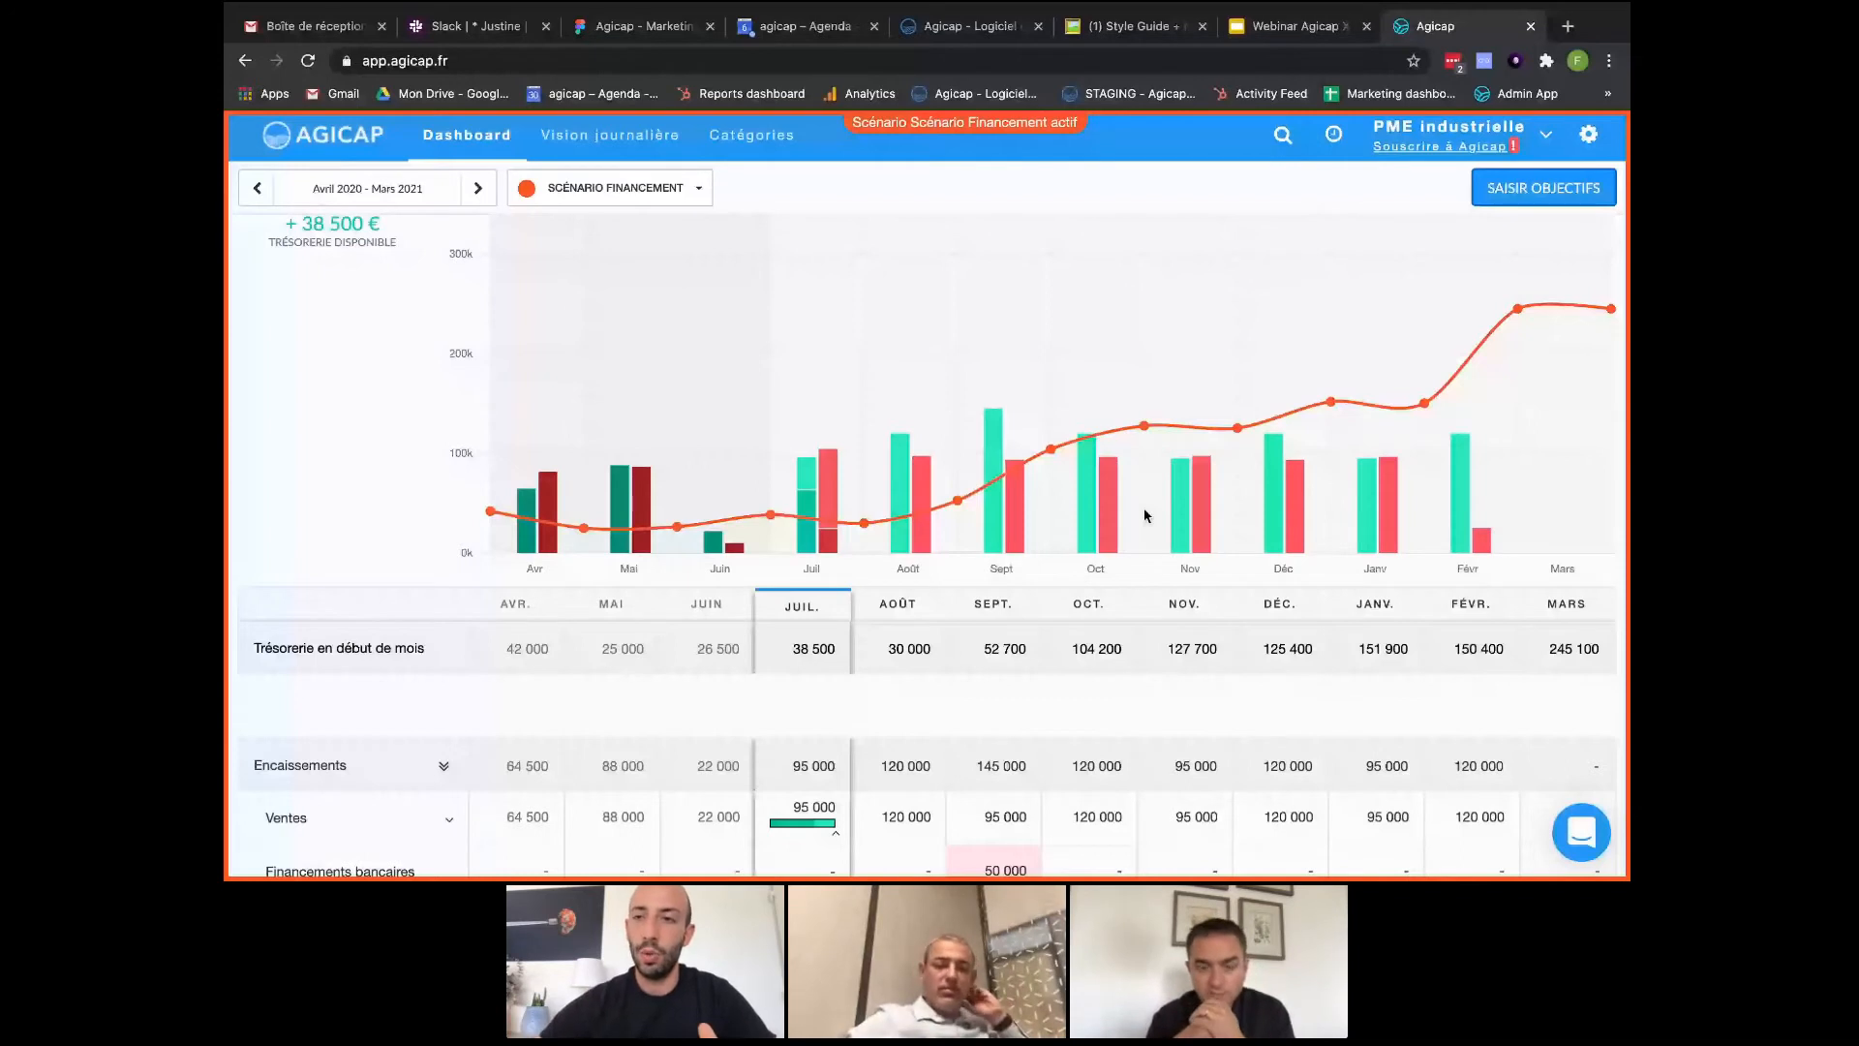
- In Scénario principal, set the November Ventes objective to 120000 and leave objective editing
click(1528, 196)
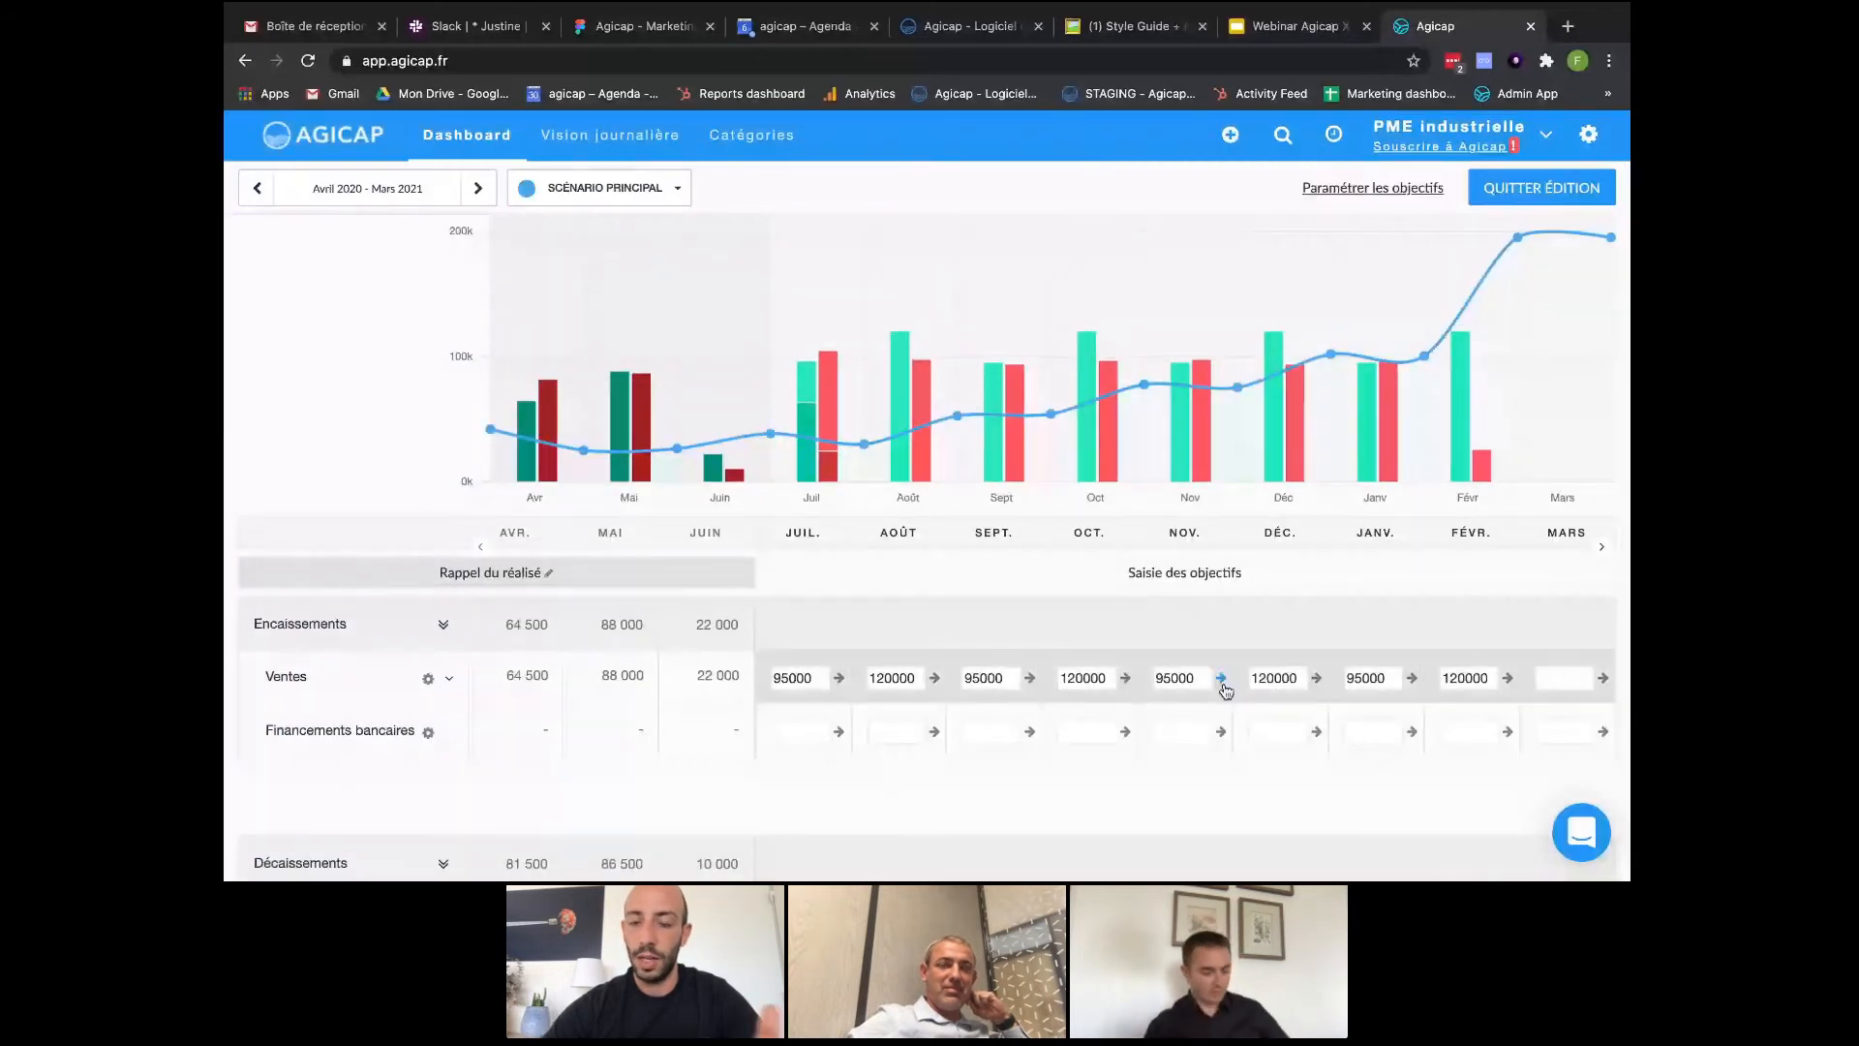
click(1168, 677)
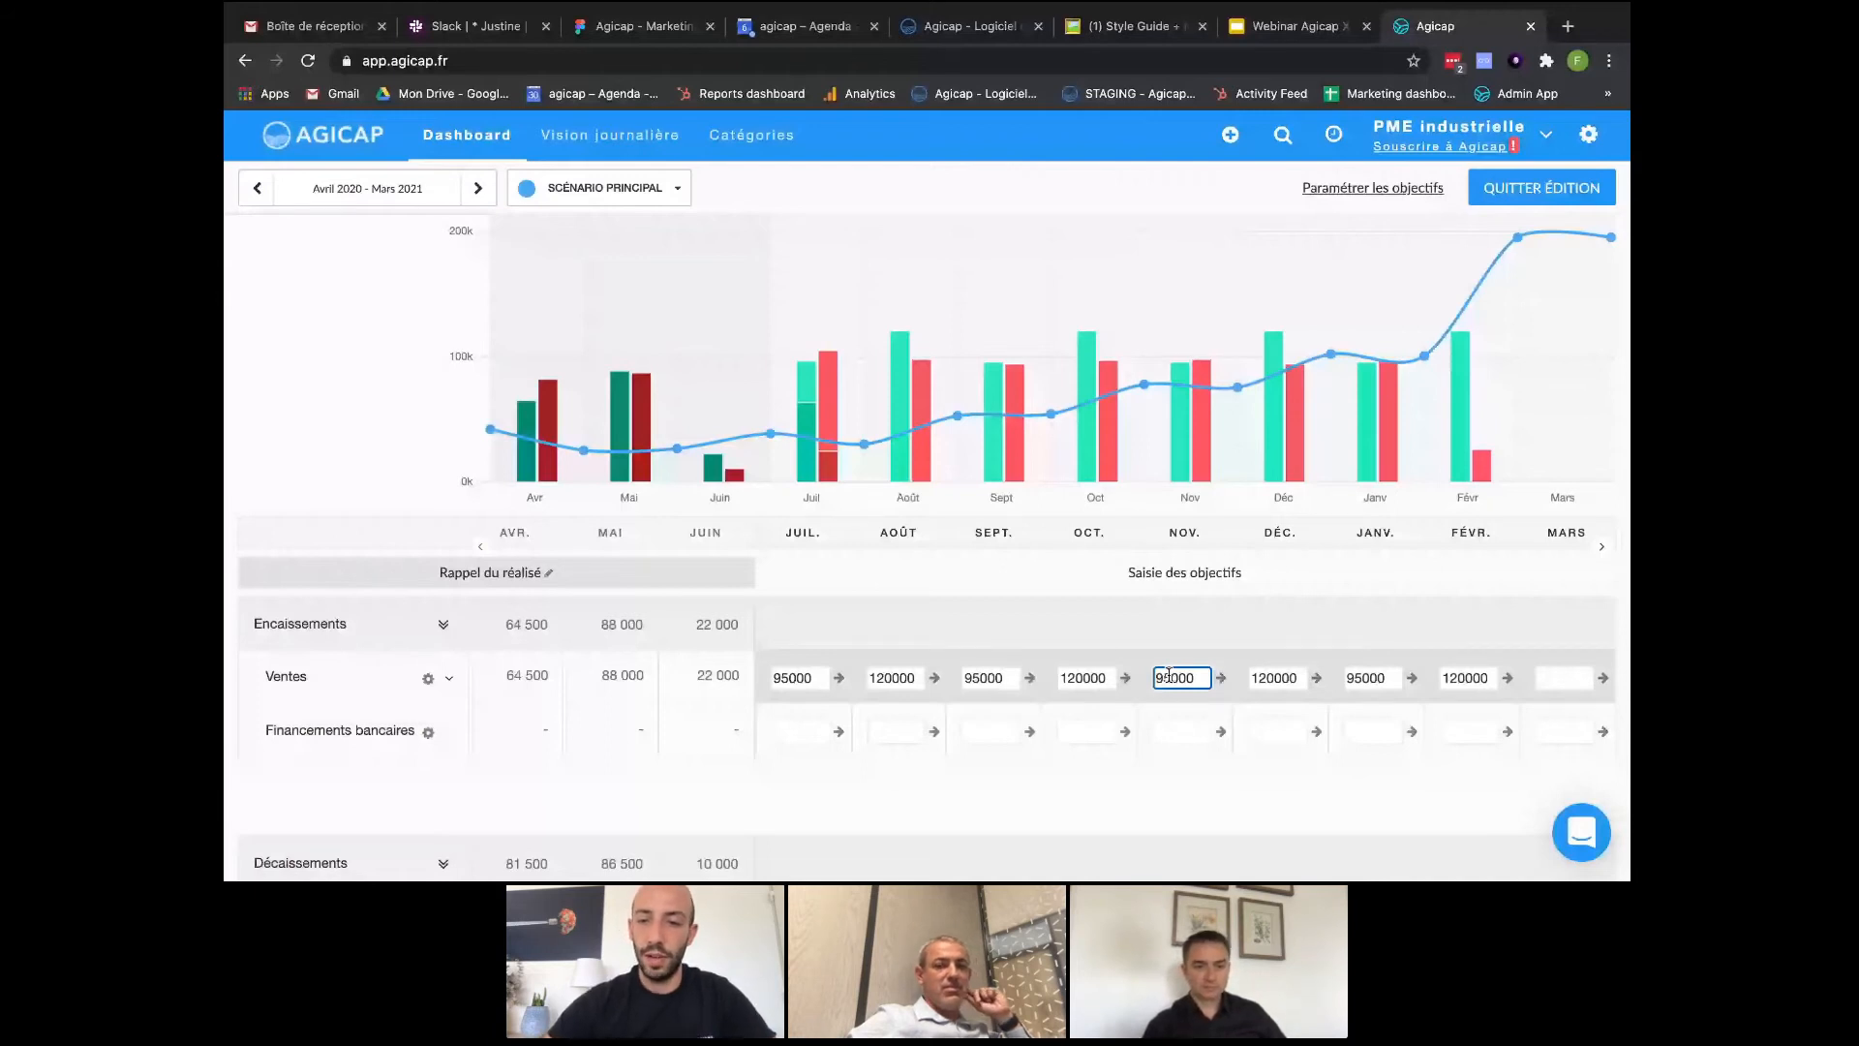
text(120000)
key(Tab)
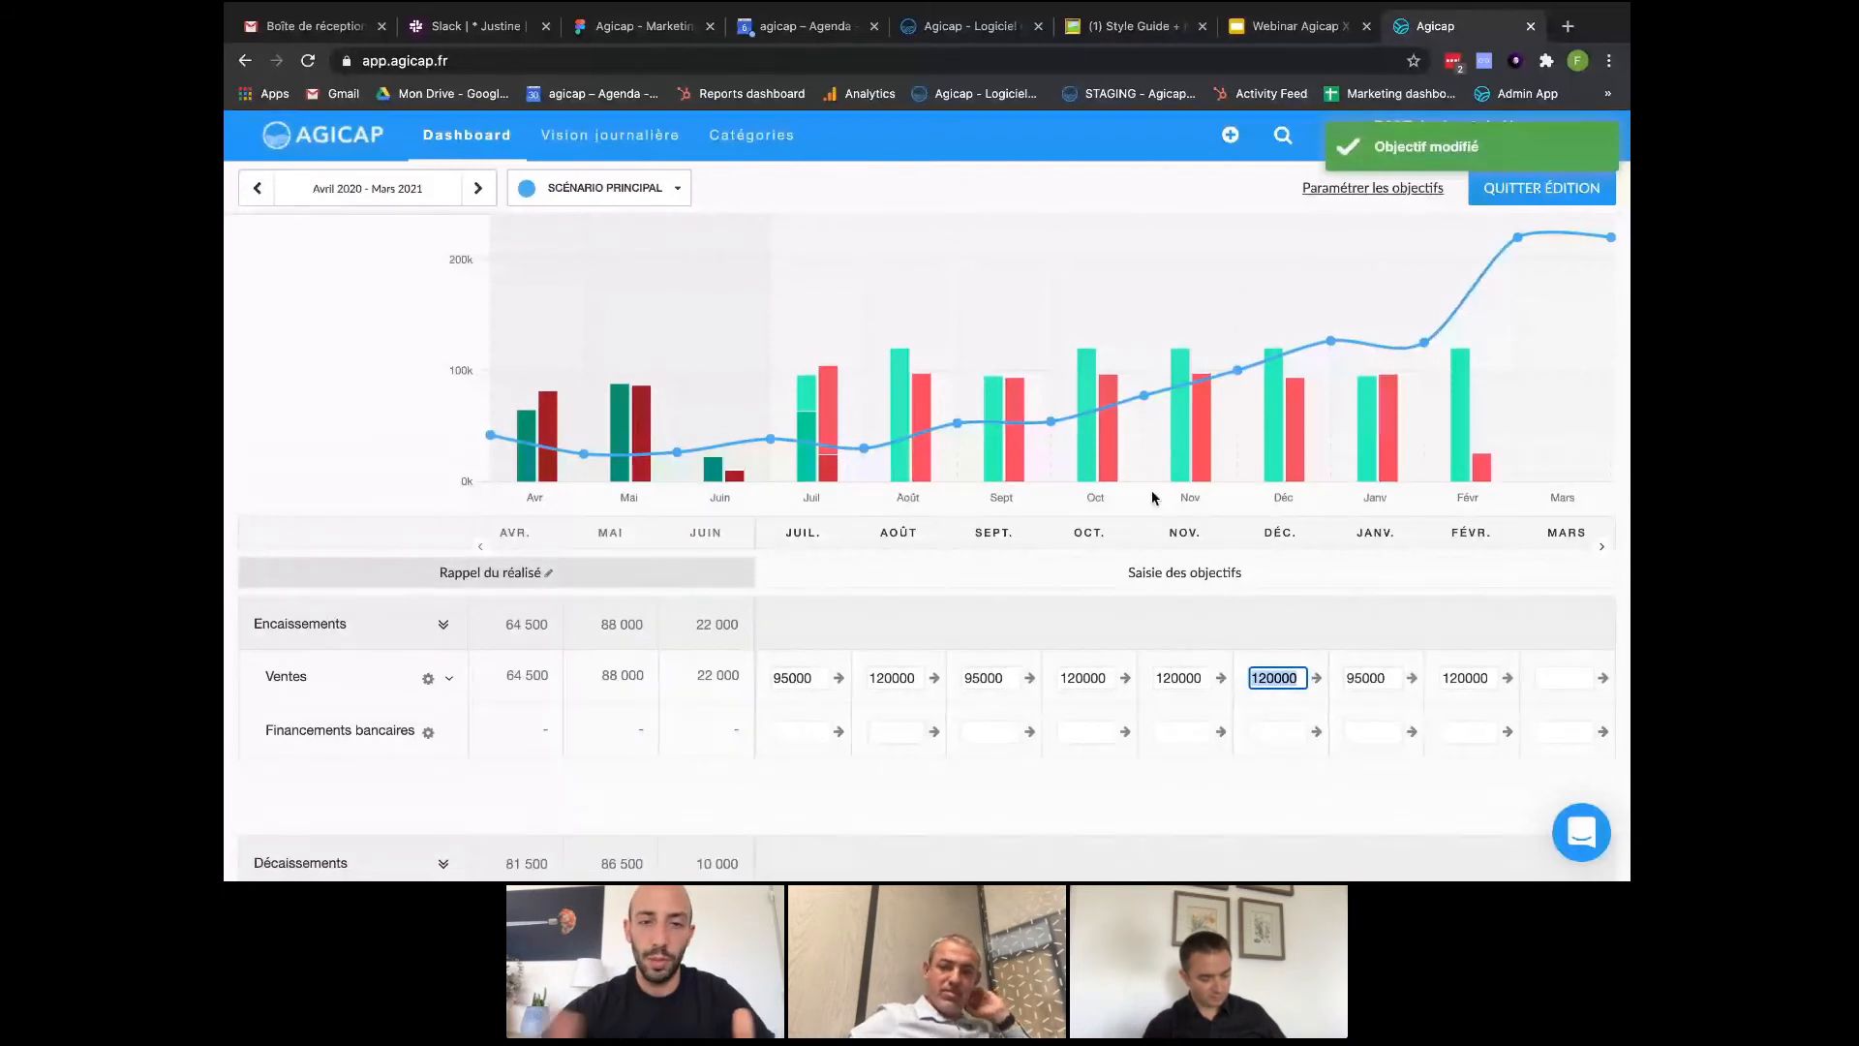
scroll(1152, 498, down, 1)
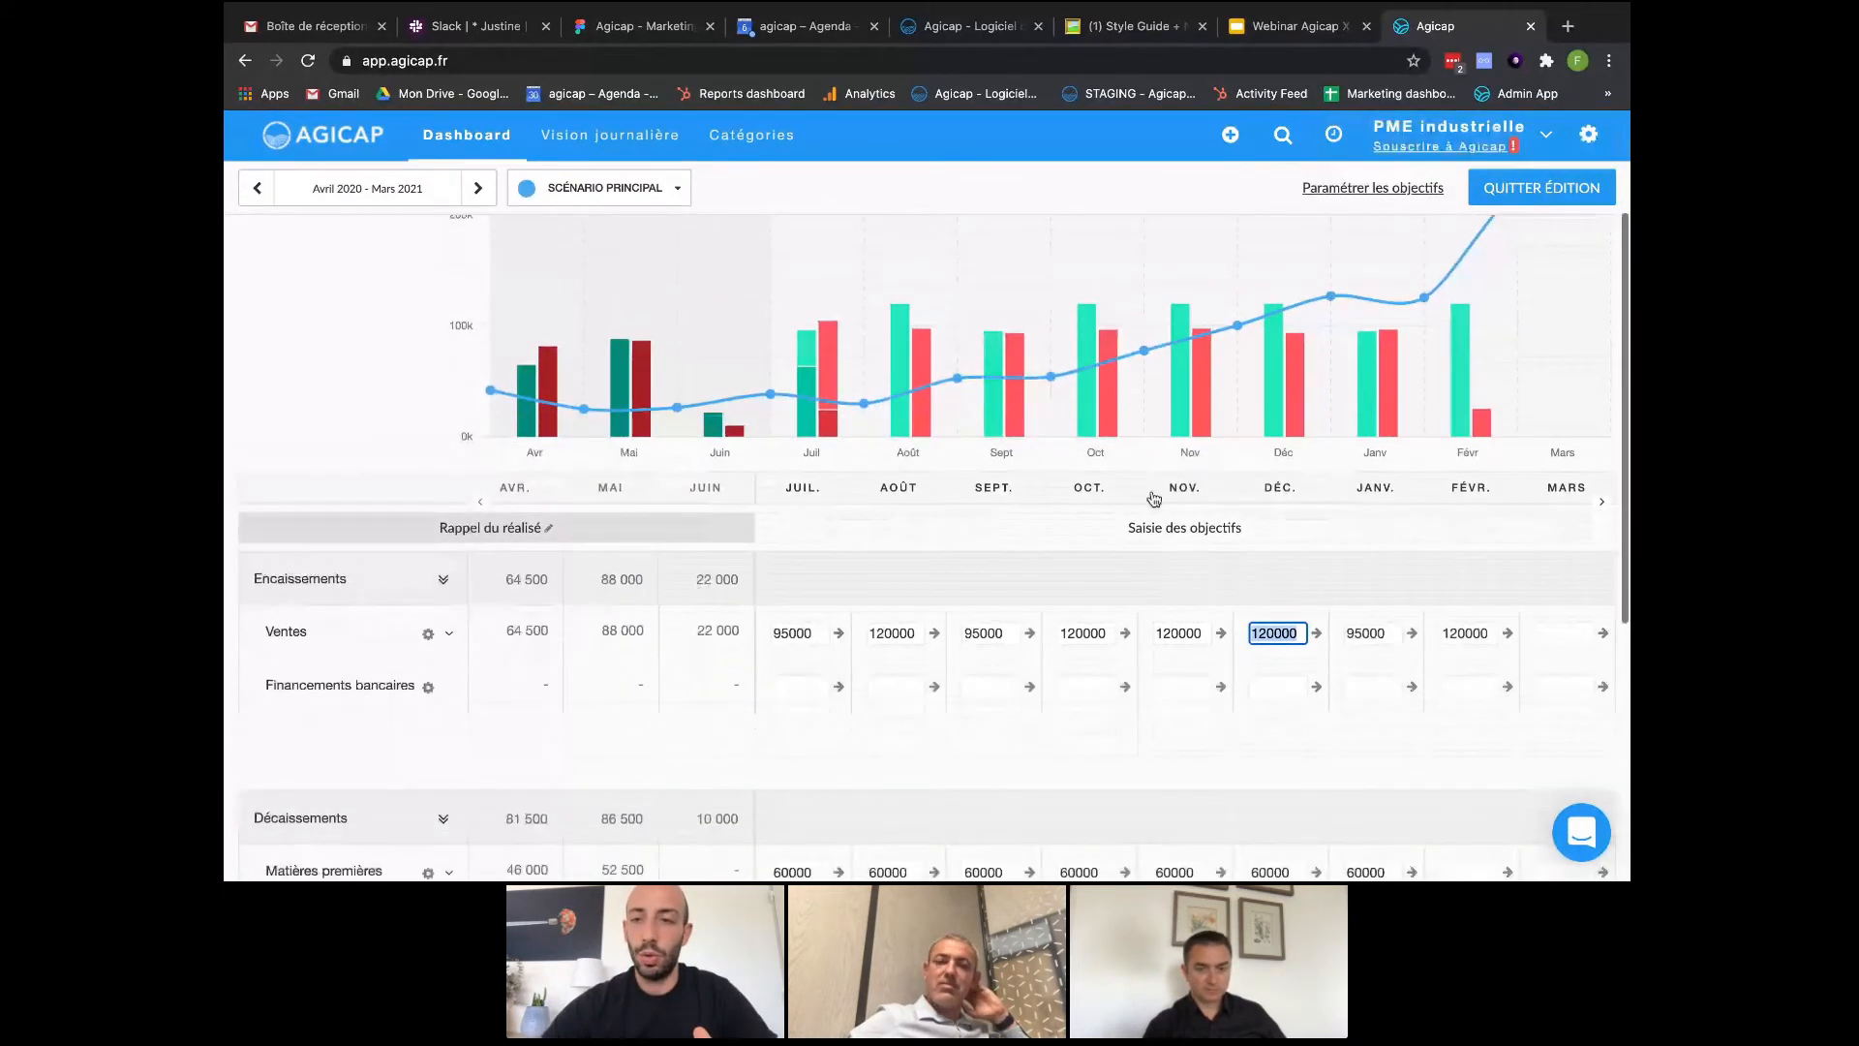
click(1521, 199)
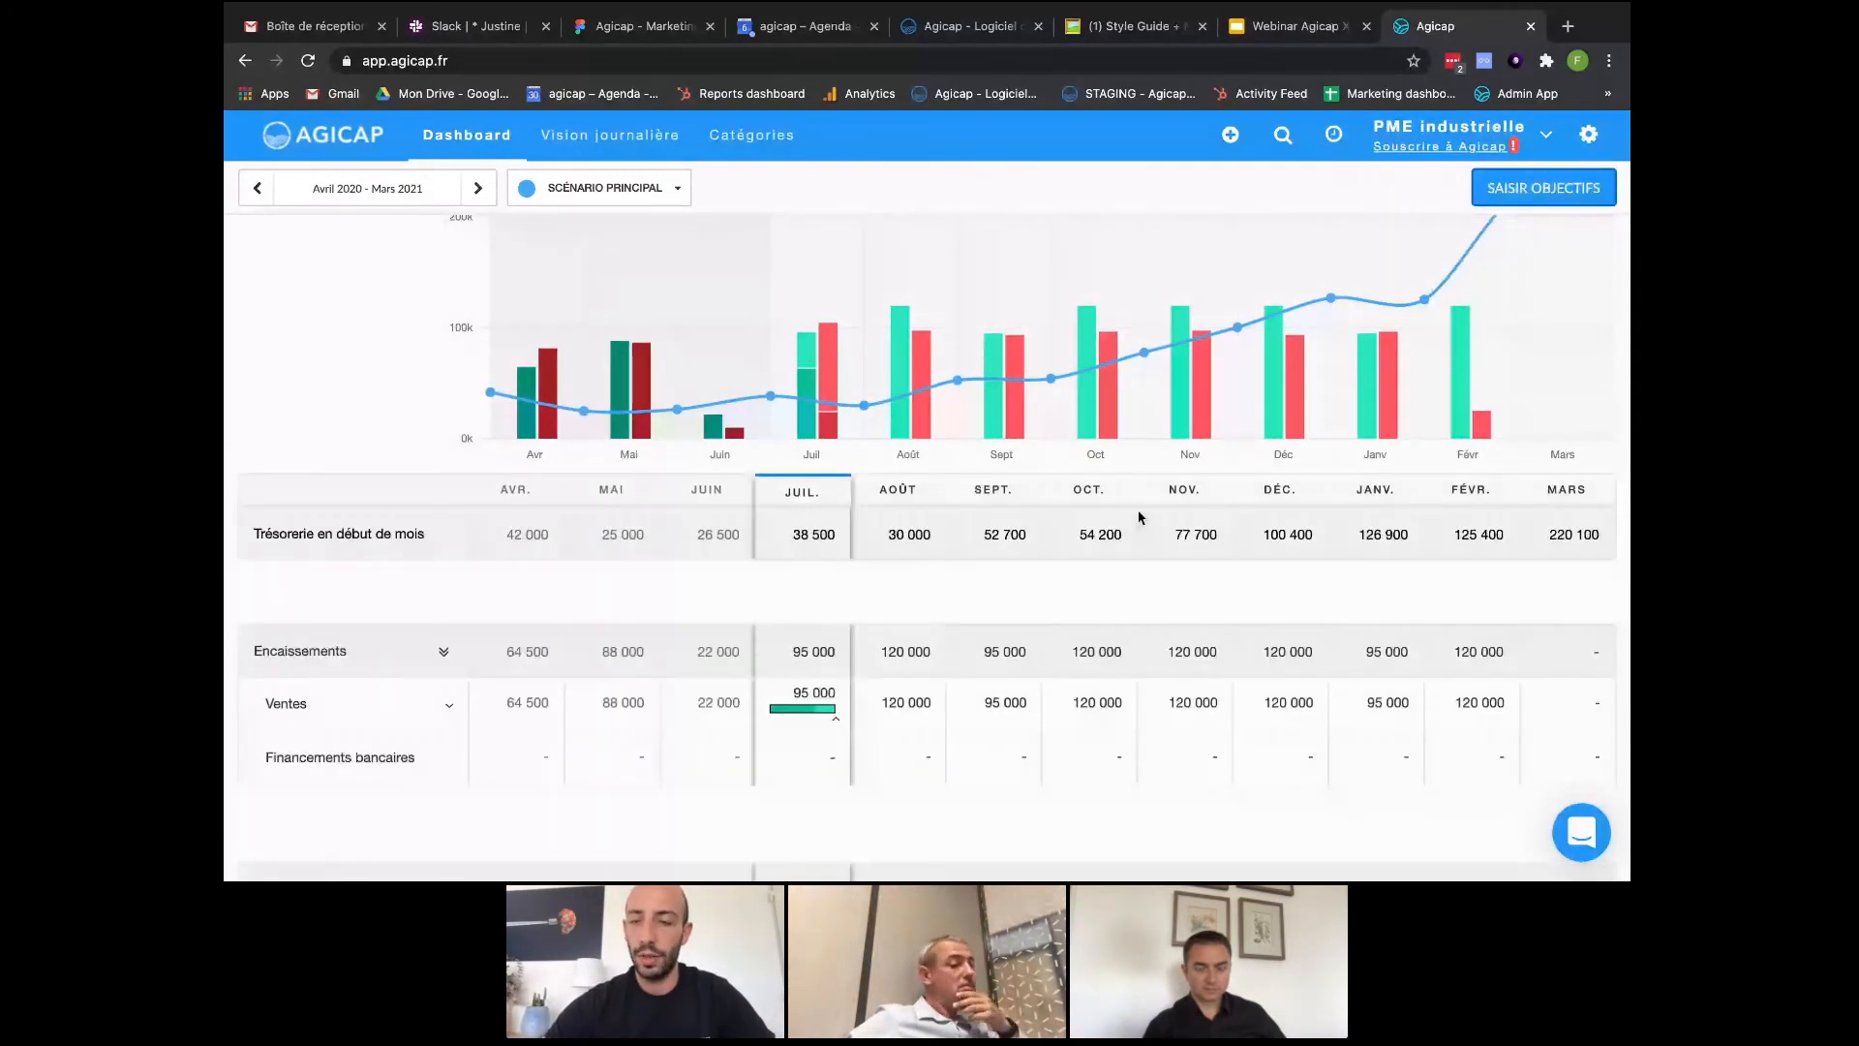
- Switch from the cash-flow dashboard to the webinar window with the participants' chat
scroll(1139, 518, up, 2)
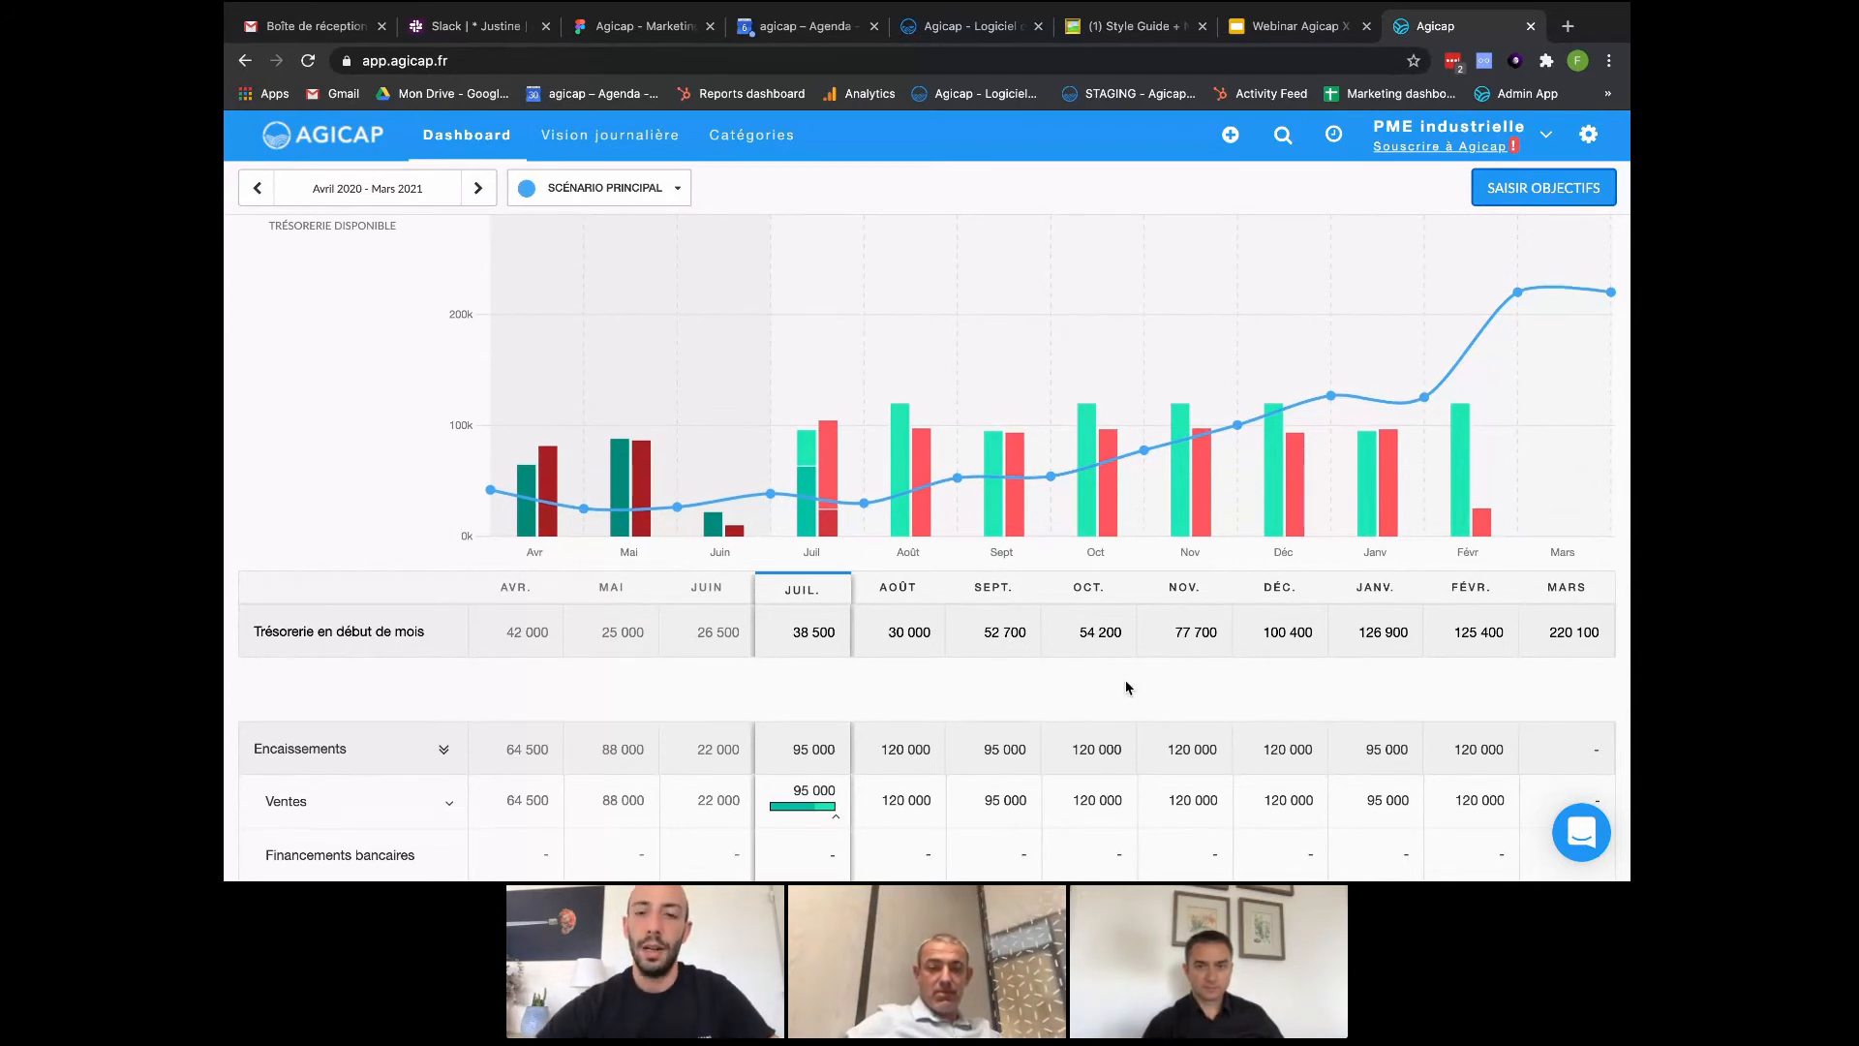
scroll(1127, 687, down, 1)
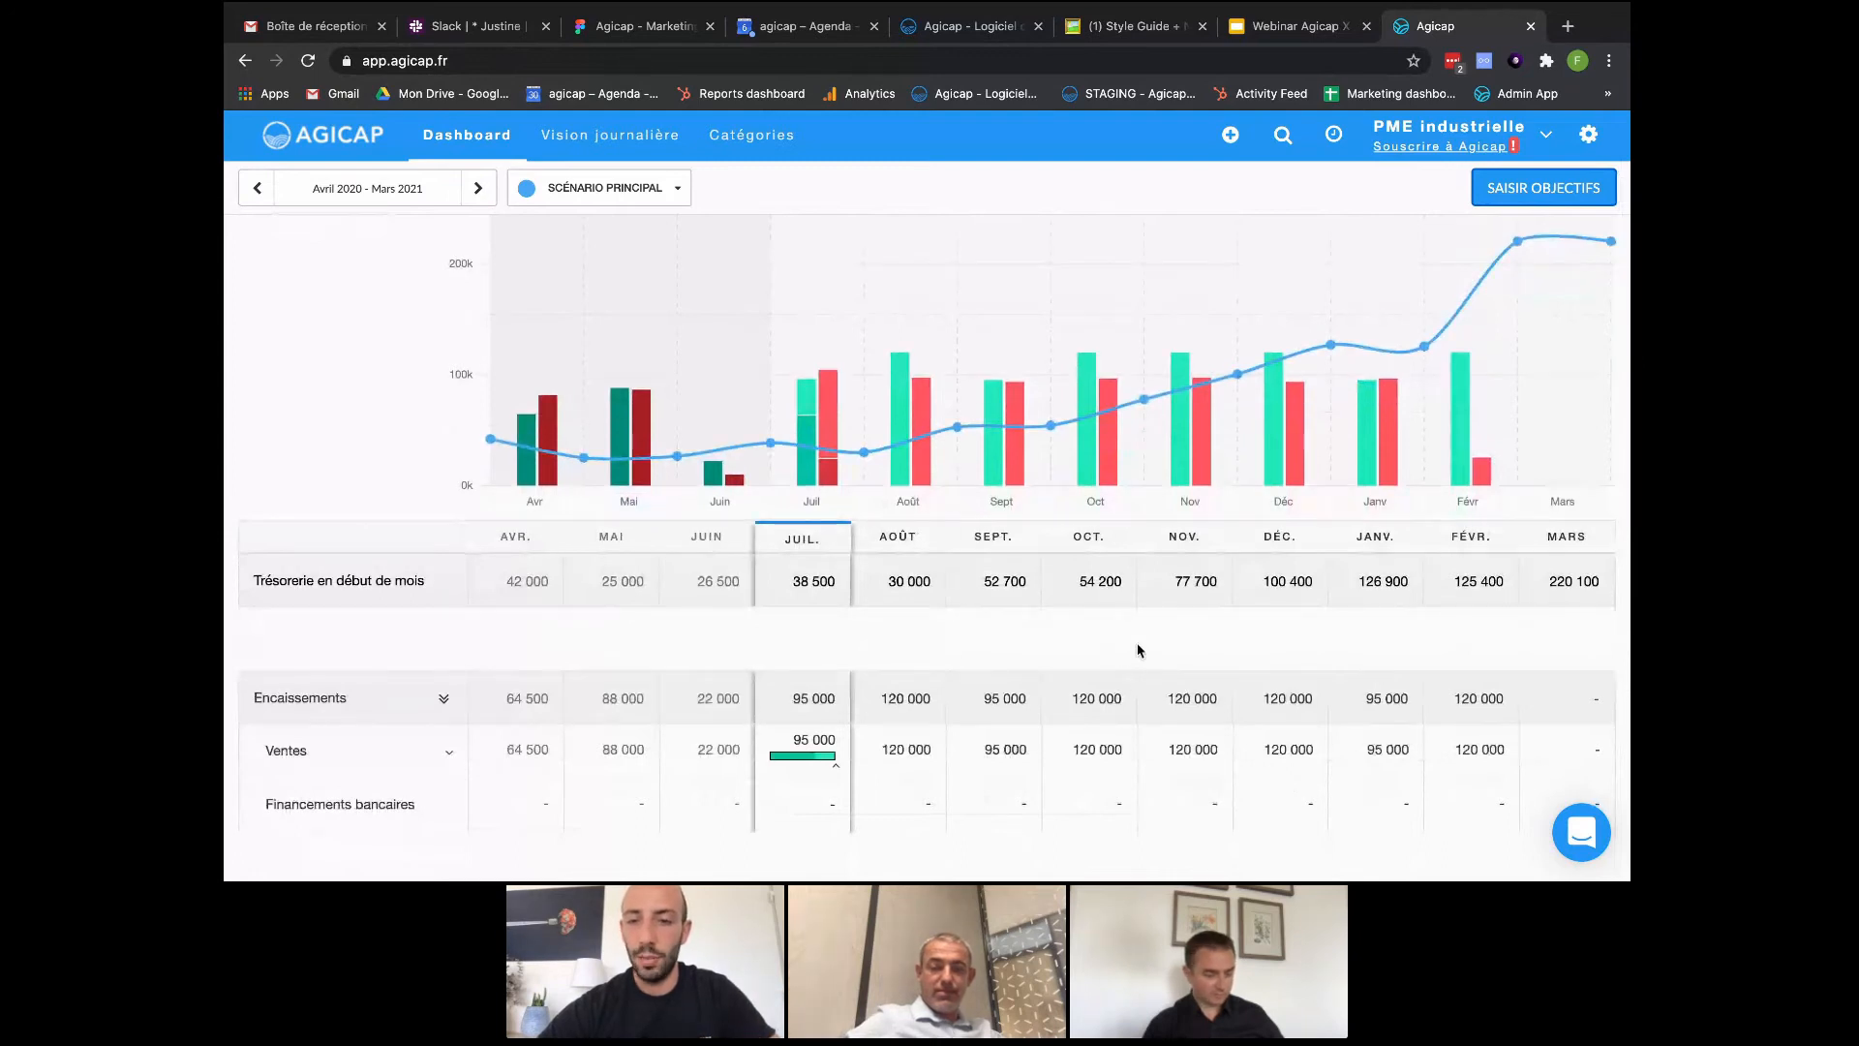
scroll(1139, 639, up, 1)
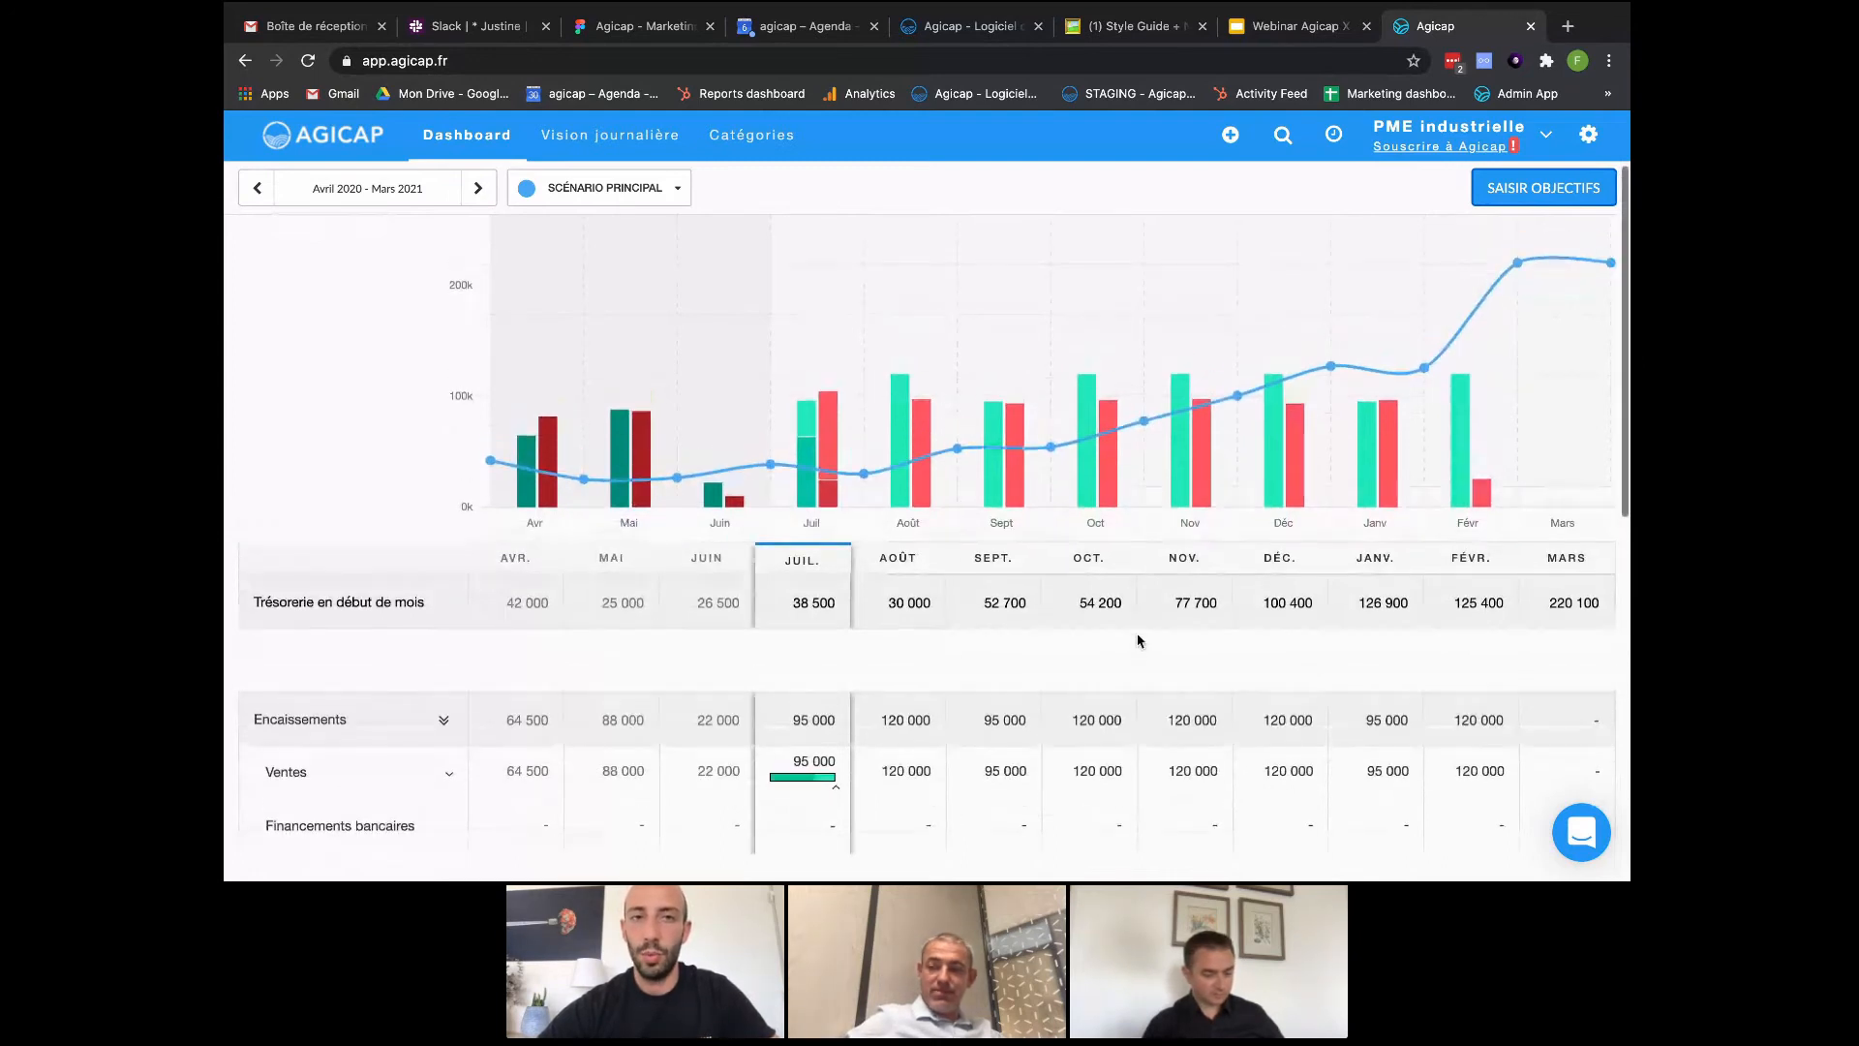
scroll(1138, 640, up, 1)
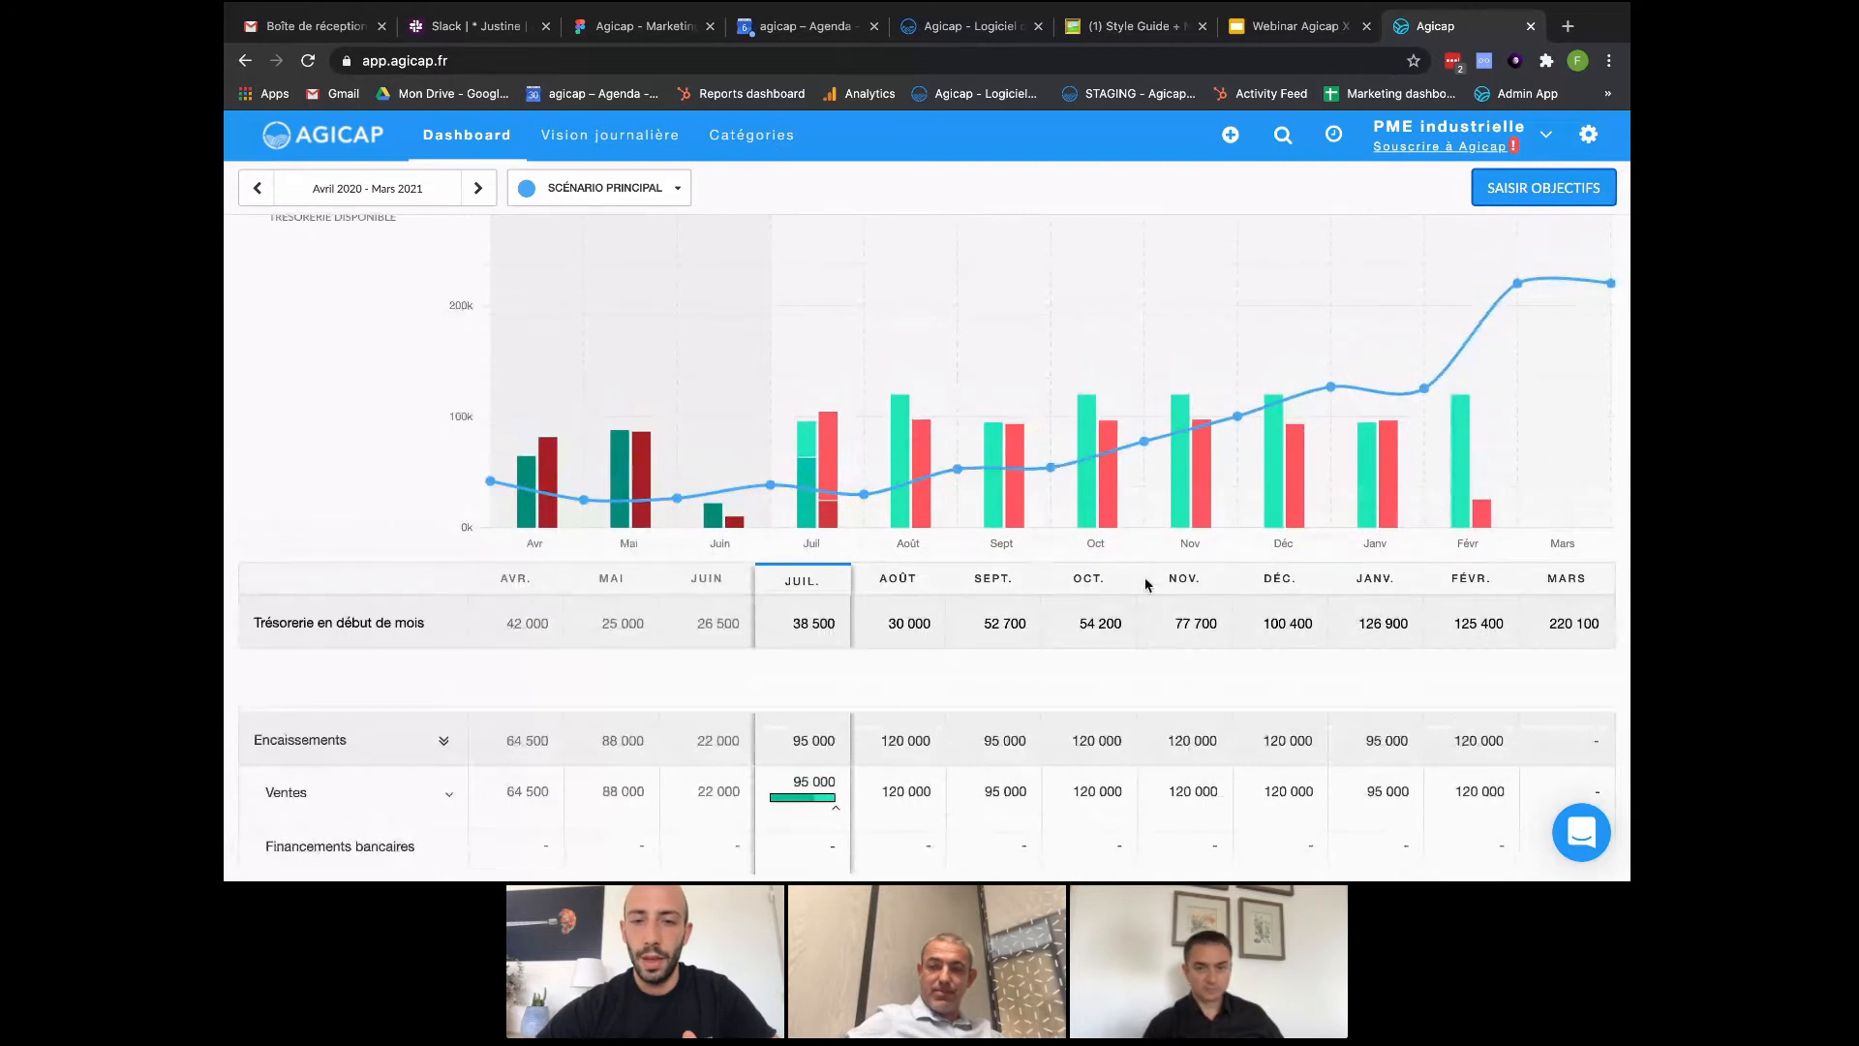
scroll(1146, 585, left, 2)
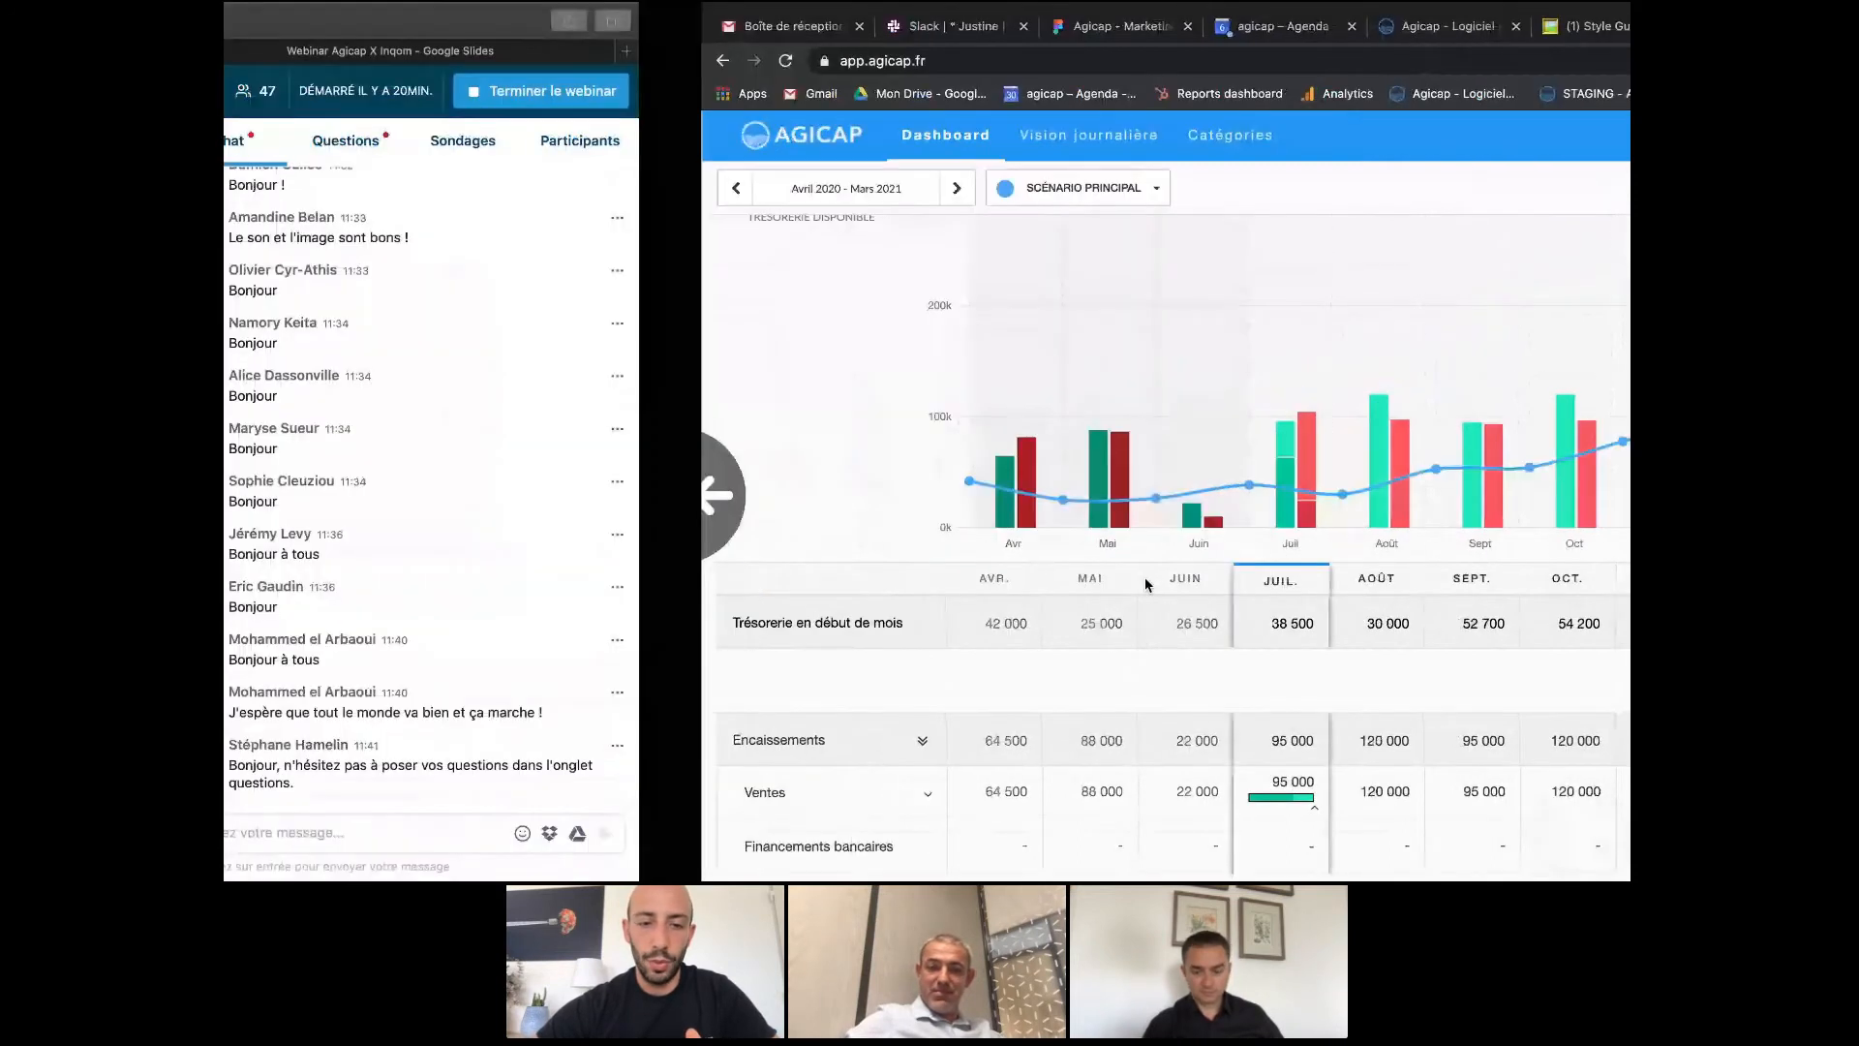